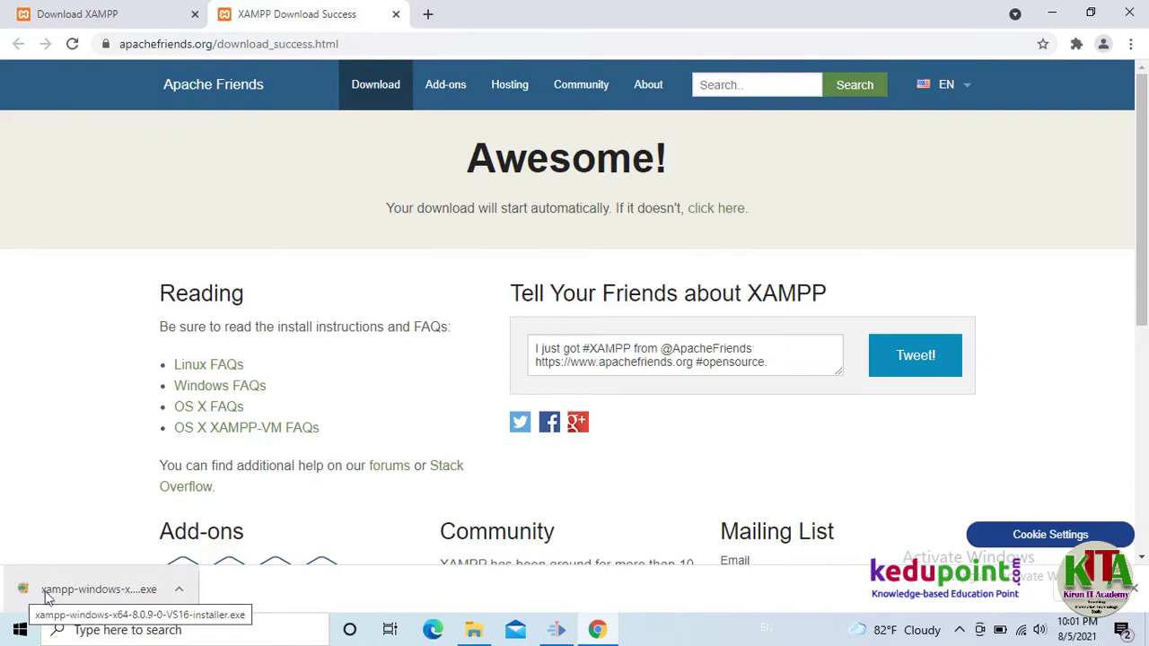
Show the downloaded XAMPP installer in its folder and run it as administrator
right_click(114, 594)
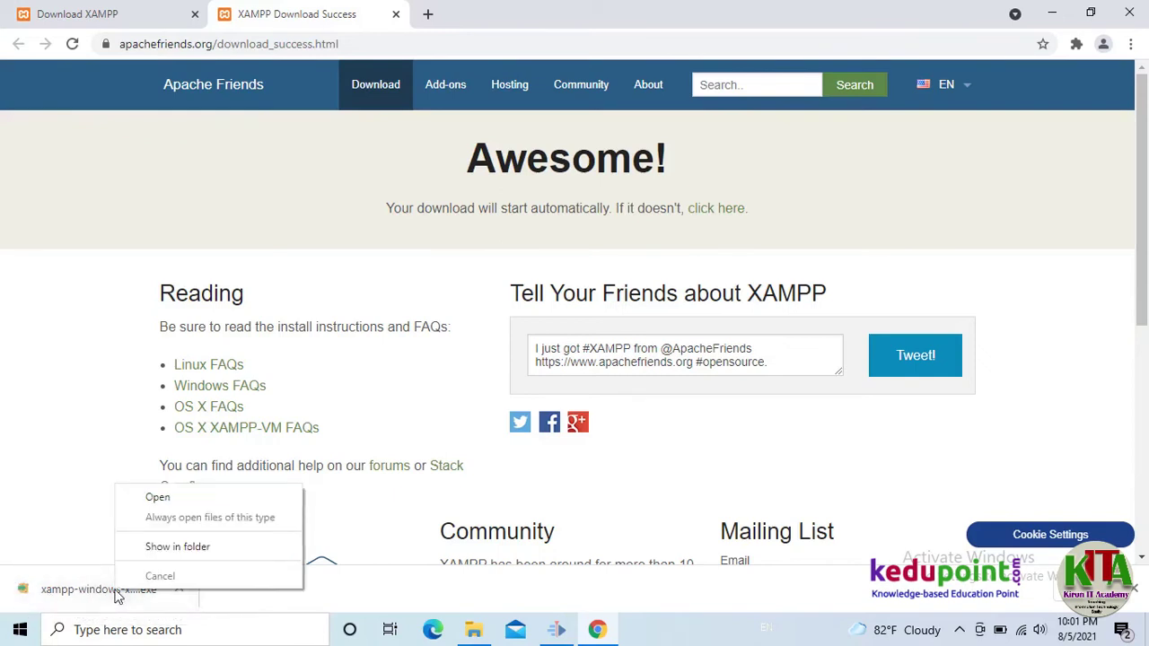
left_click(175, 547)
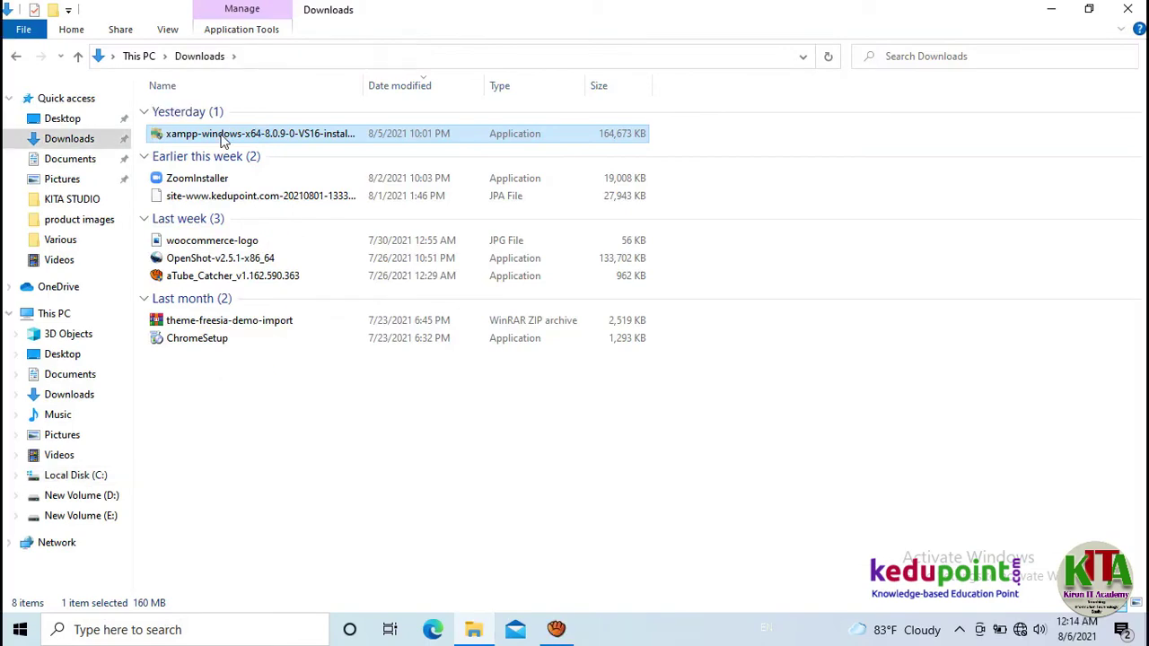
double_click(220, 134)
right_click(220, 134)
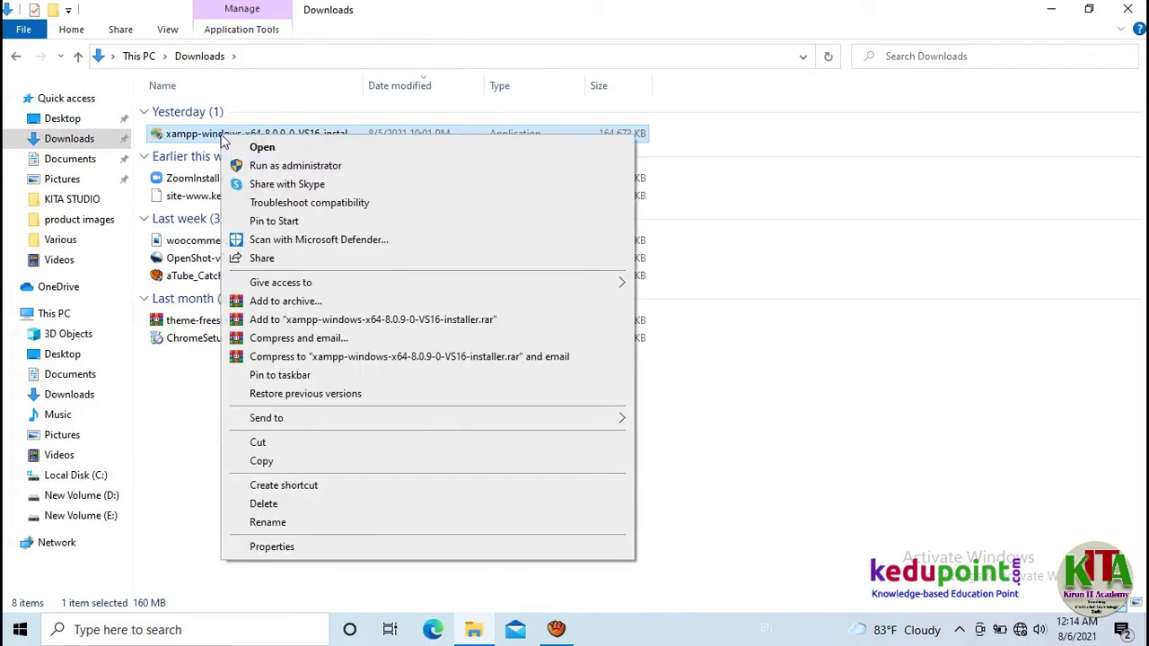
left_click(295, 166)
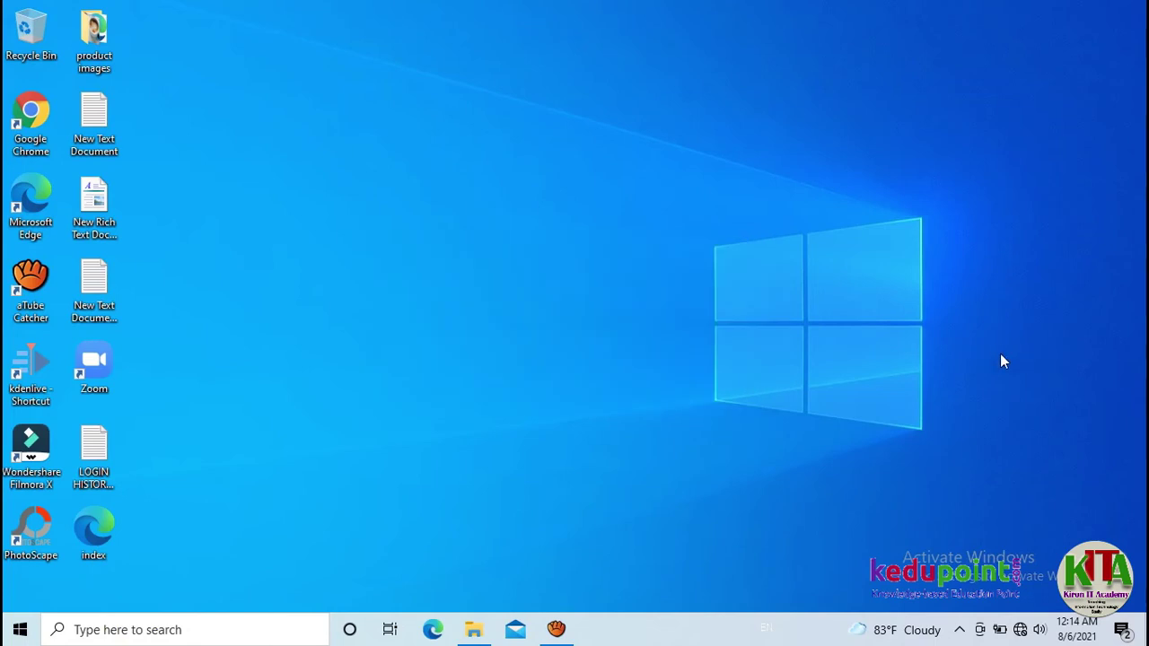
left_click(601, 337)
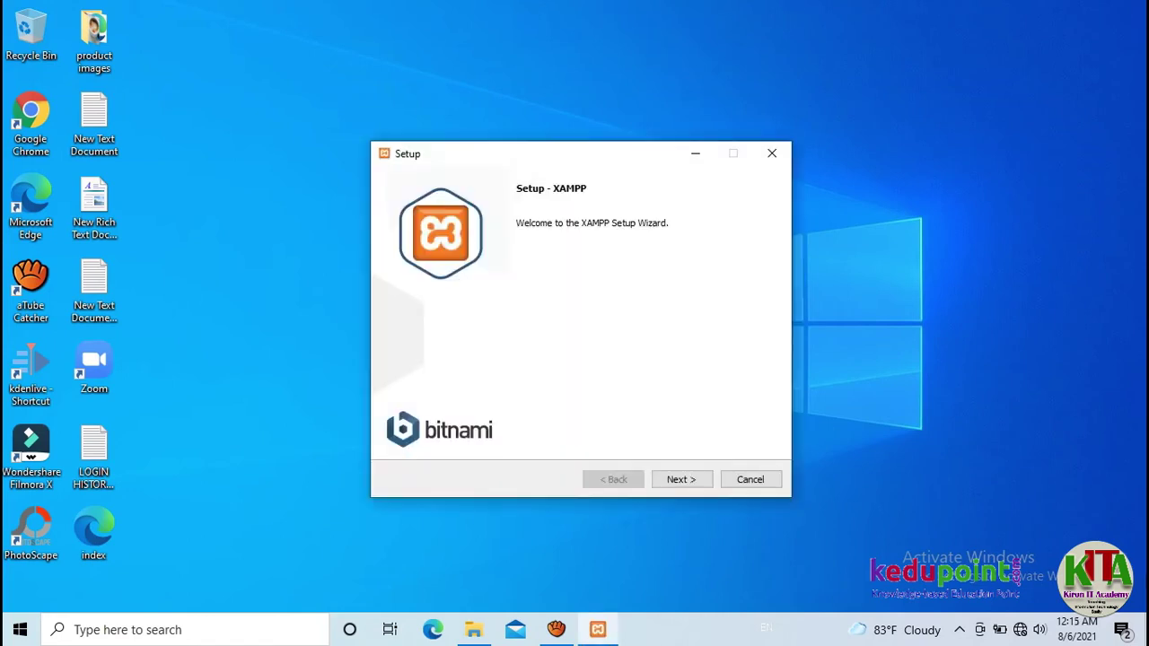
Begin the XAMPP setup wizard and accept all the selected server and program language components
left_click(680, 479)
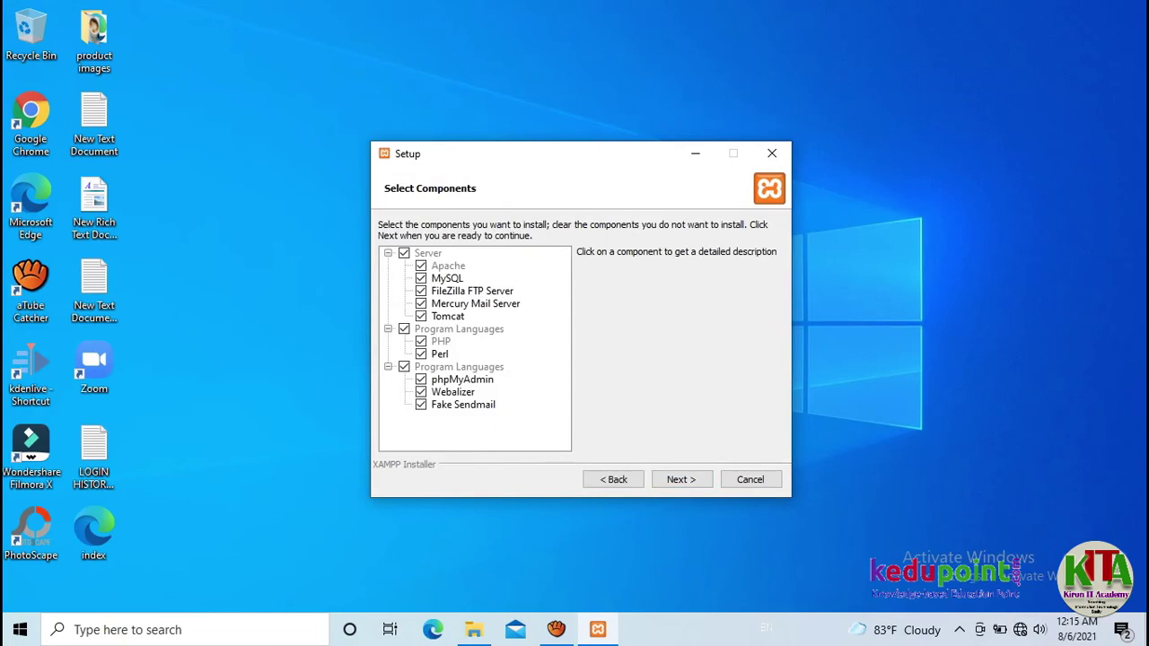
left_click(681, 479)
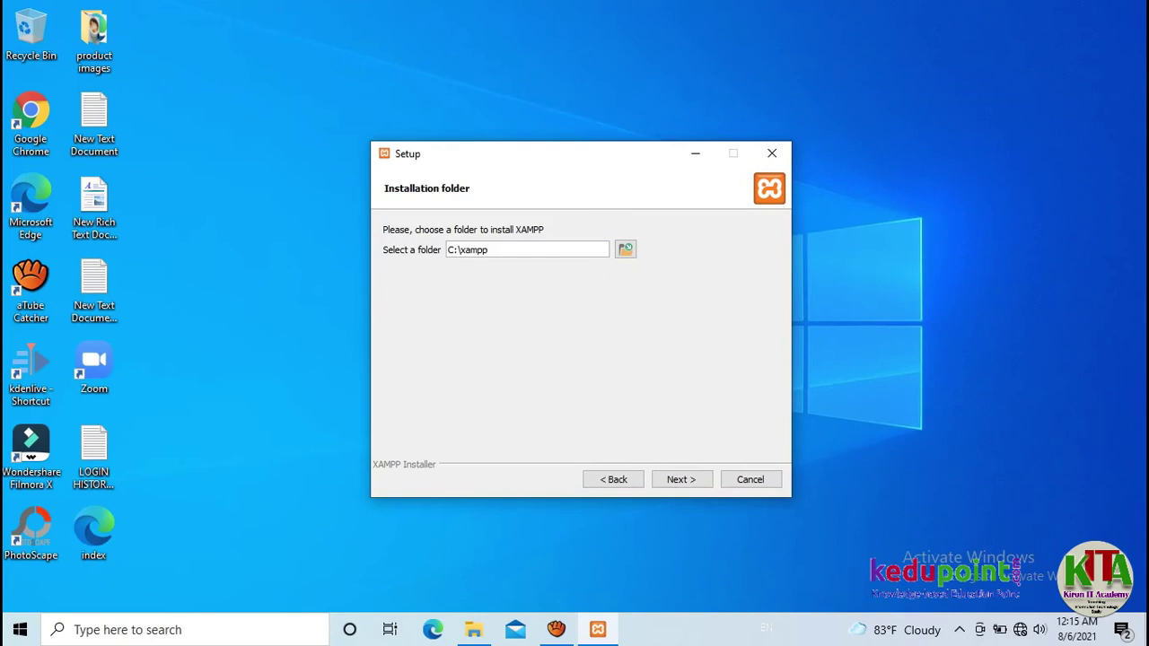
left_click(625, 249)
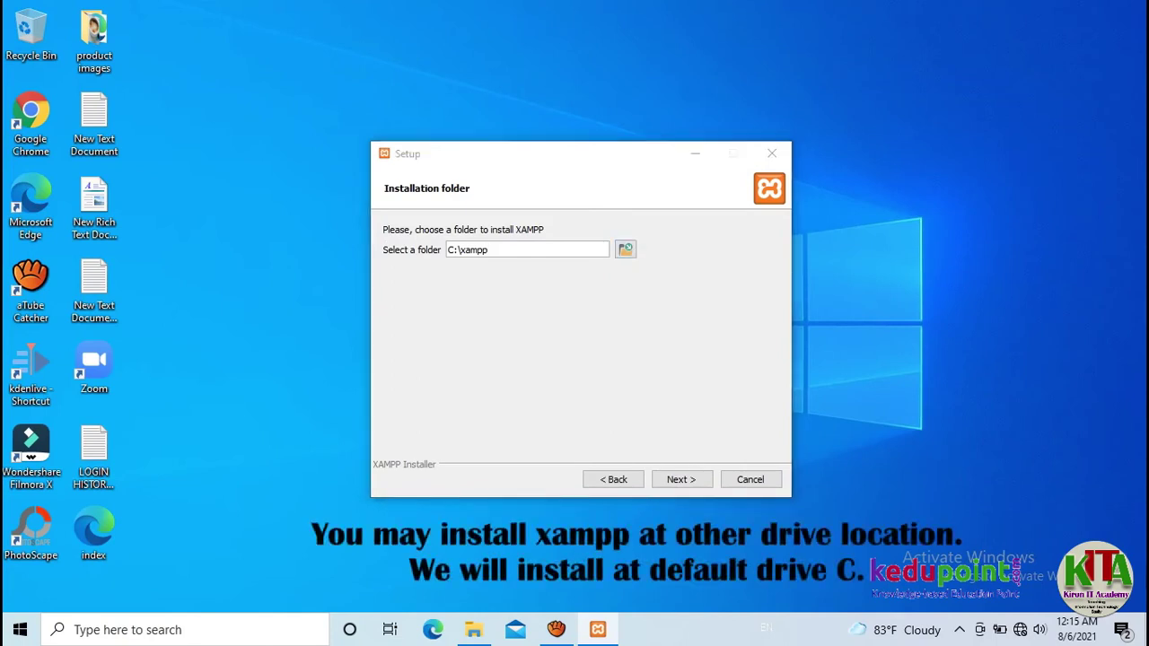
scroll(449, 449, "down", 1)
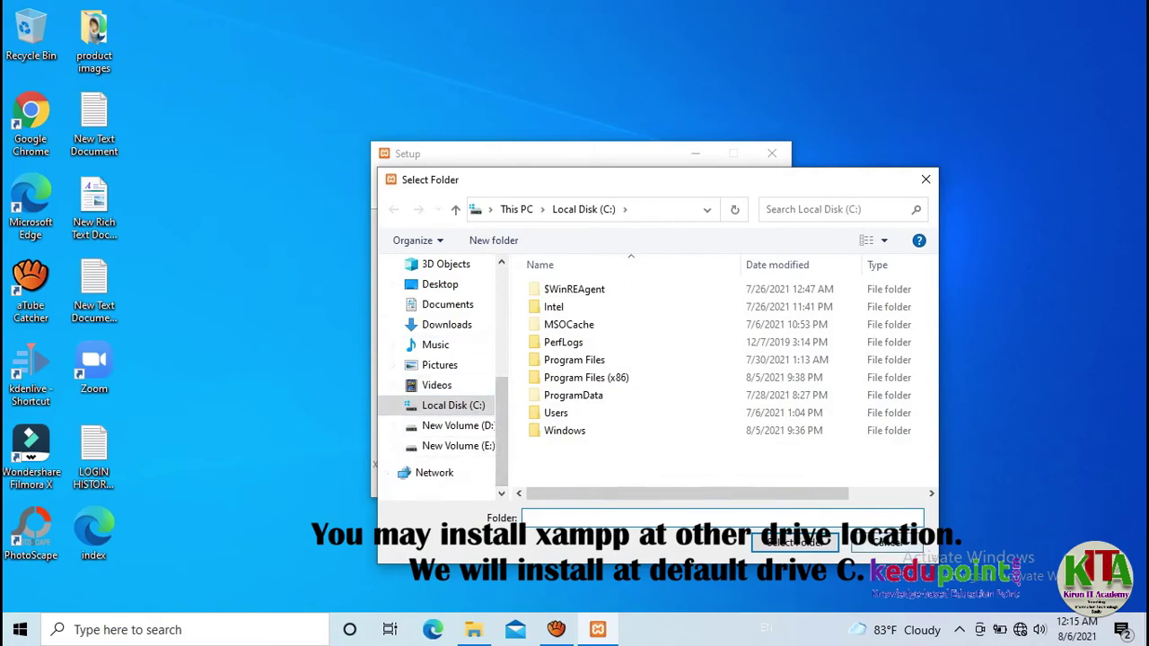
key("Escape")
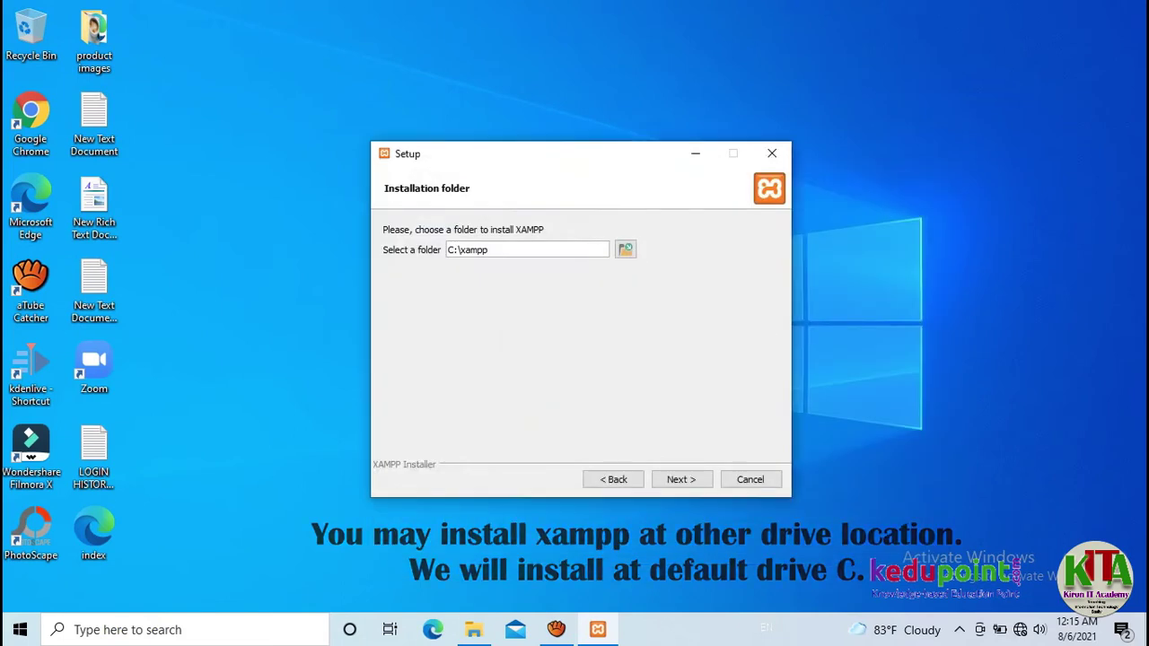
Install XAMPP into C:\xampp with English as the control panel language
left_click(681, 479)
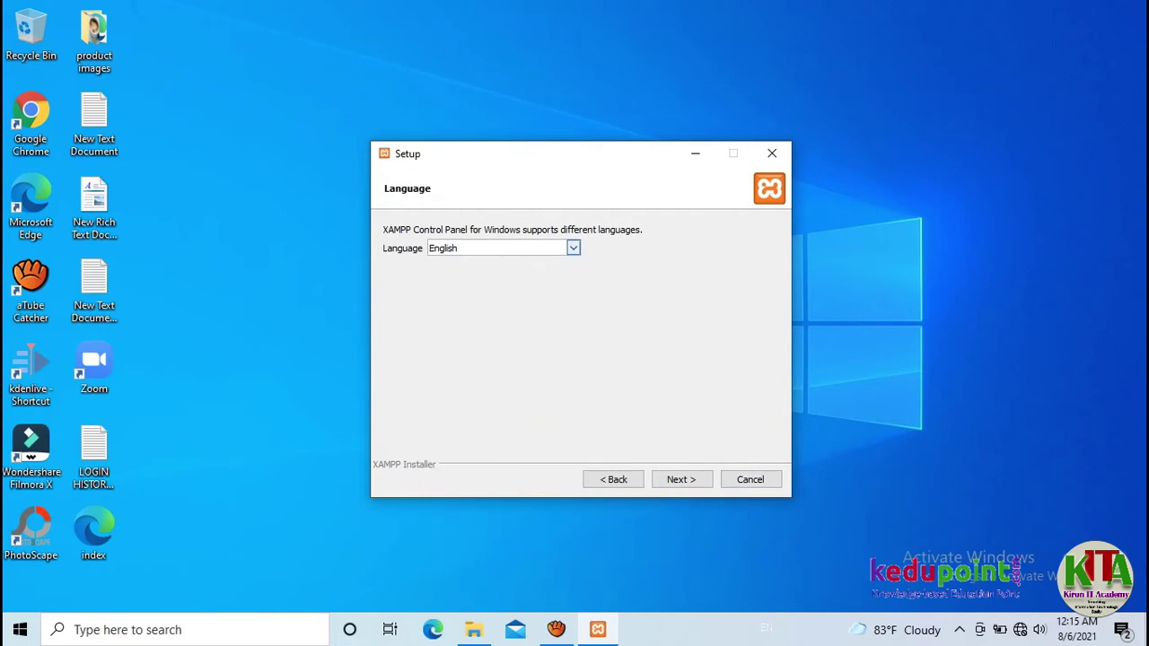
left_click(572, 247)
left_click(443, 261)
left_click(680, 479)
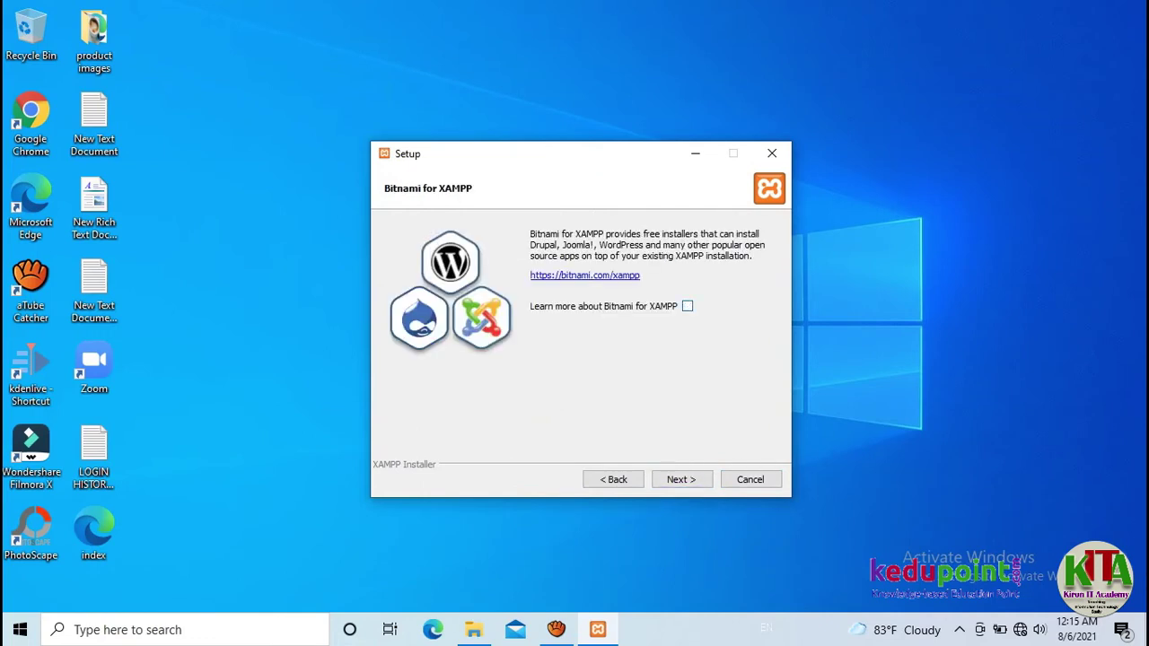
left_click(680, 479)
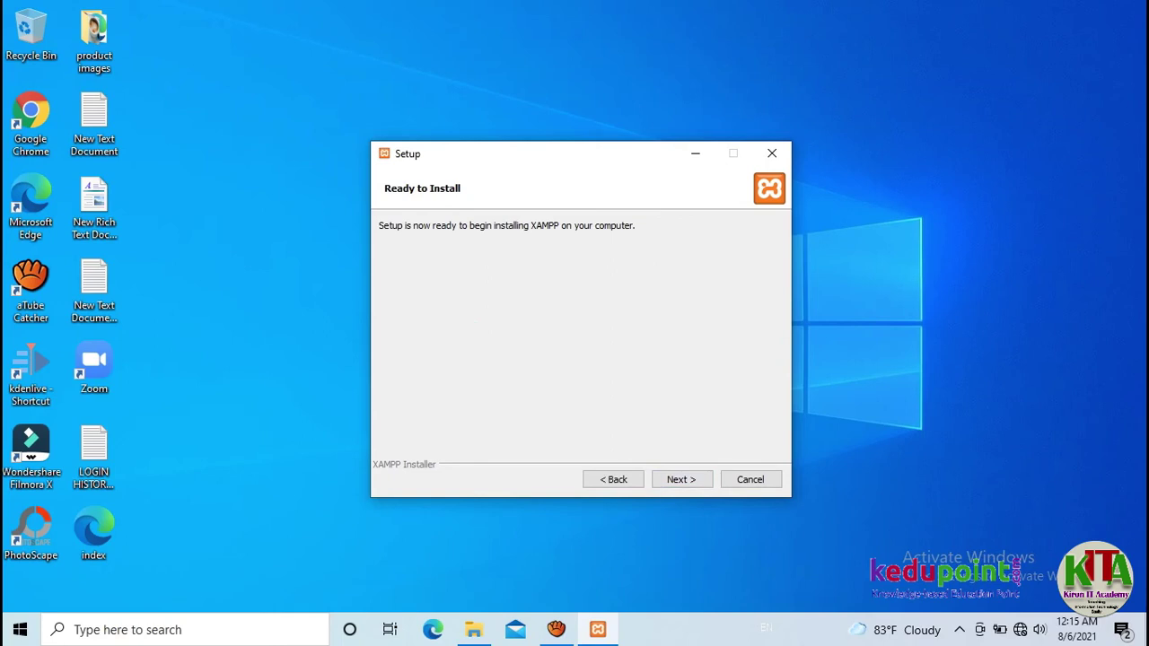
left_click(680, 479)
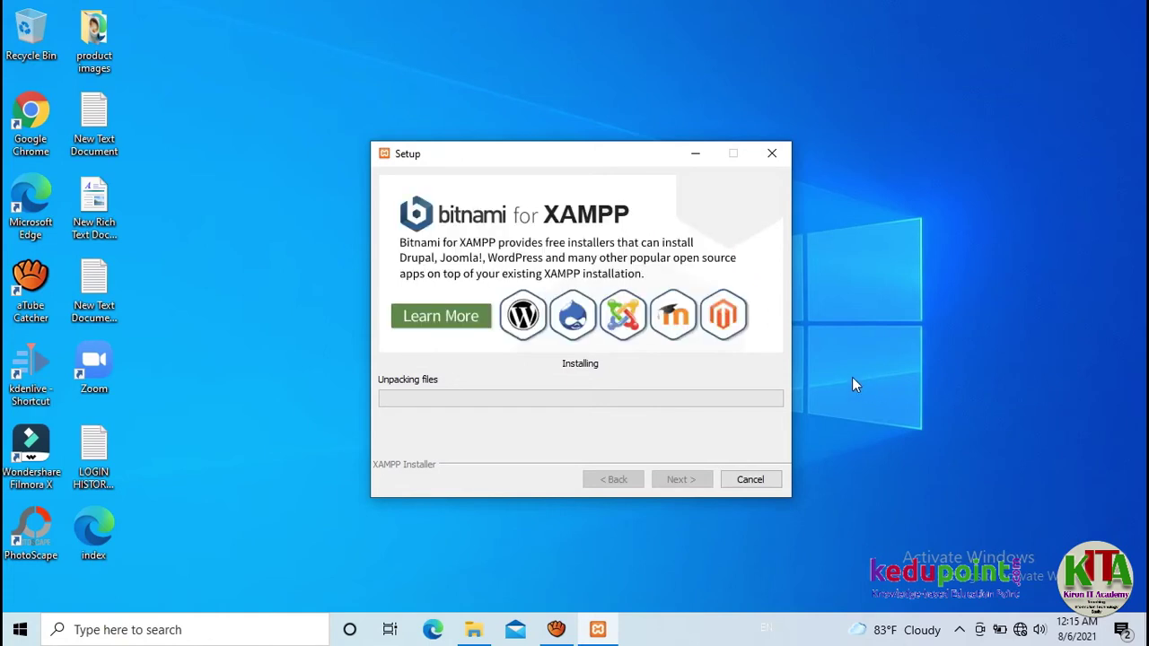
right_click(856, 139)
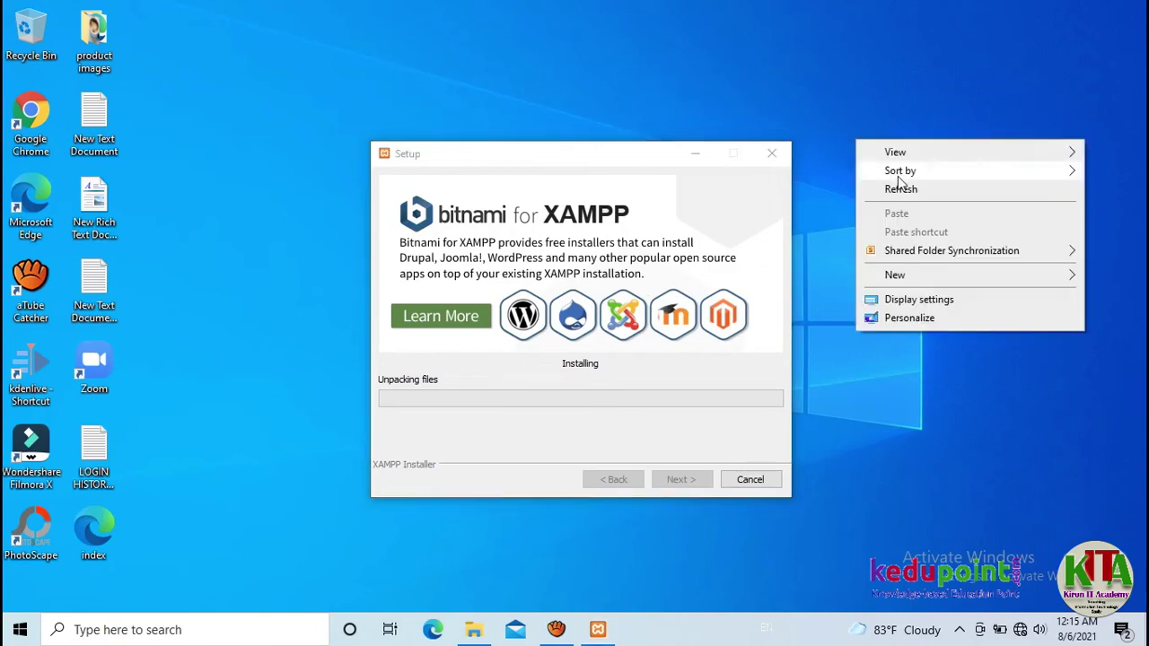
left_click(896, 190)
right_click(896, 191)
left_click(898, 224)
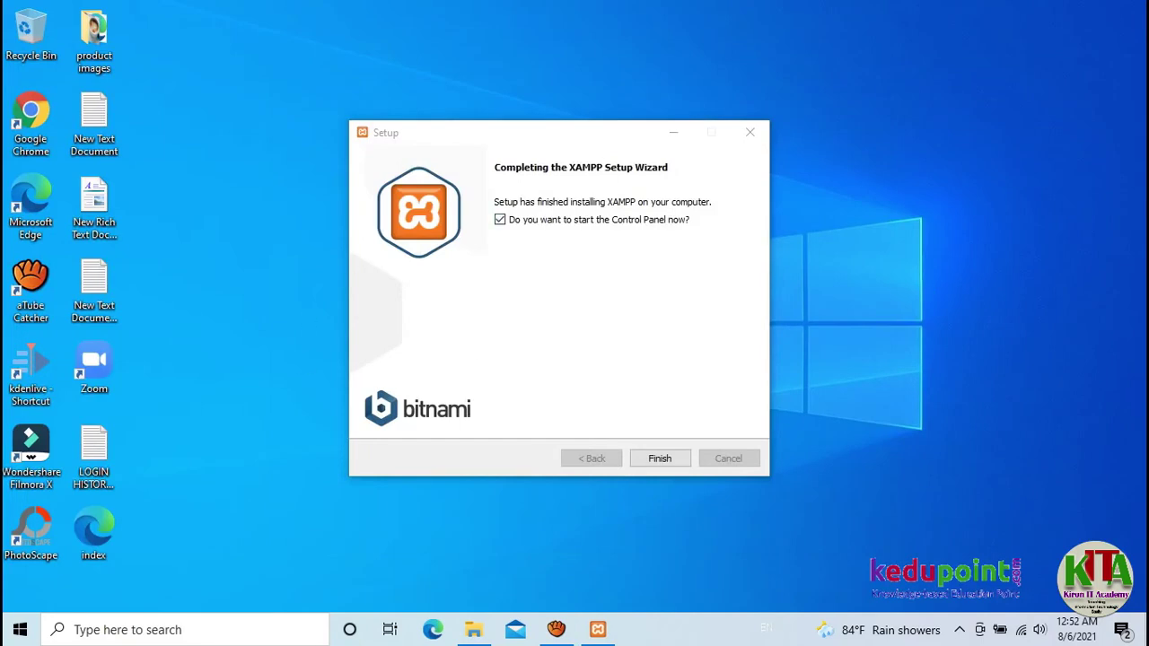
Finish the setup with the Control Panel set to start, and move the XAMPP Control Panel window toward the middle of the desktop
left_click(661, 458)
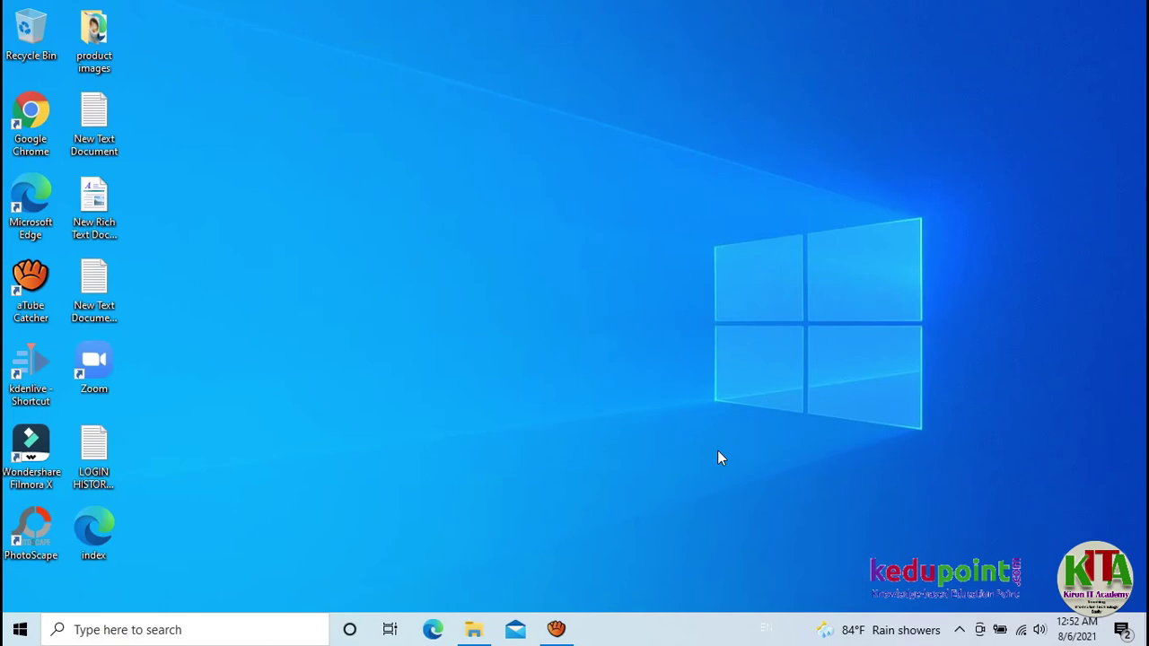
right_click(551, 162)
left_click(593, 213)
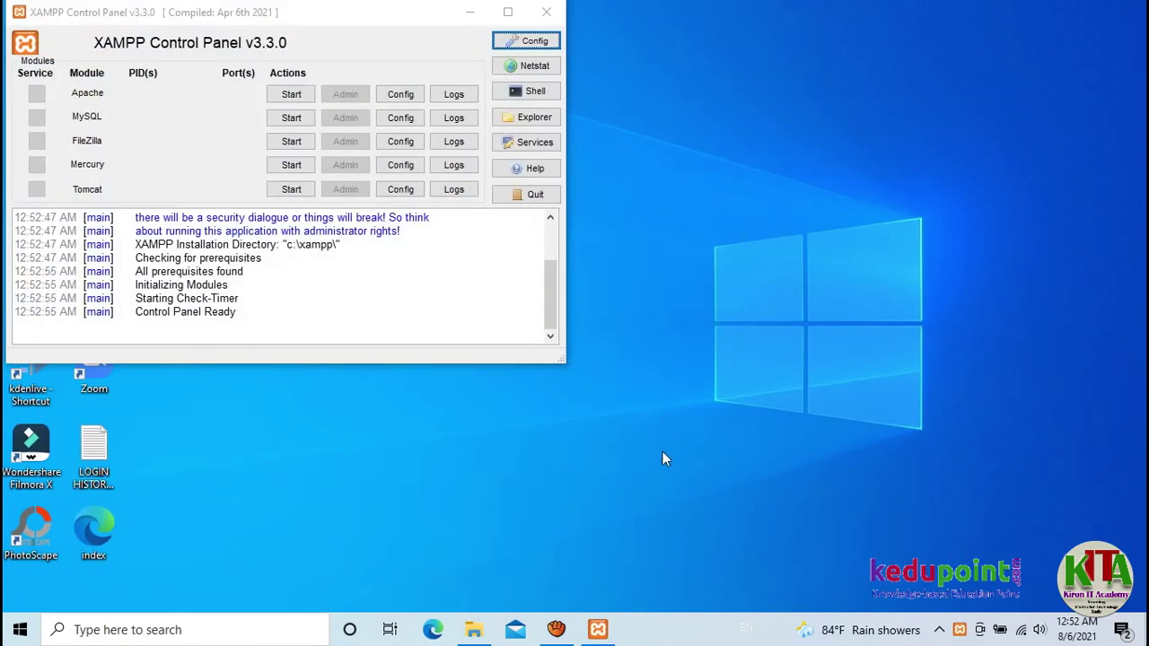
left_click_drag(303, 10, 568, 81)
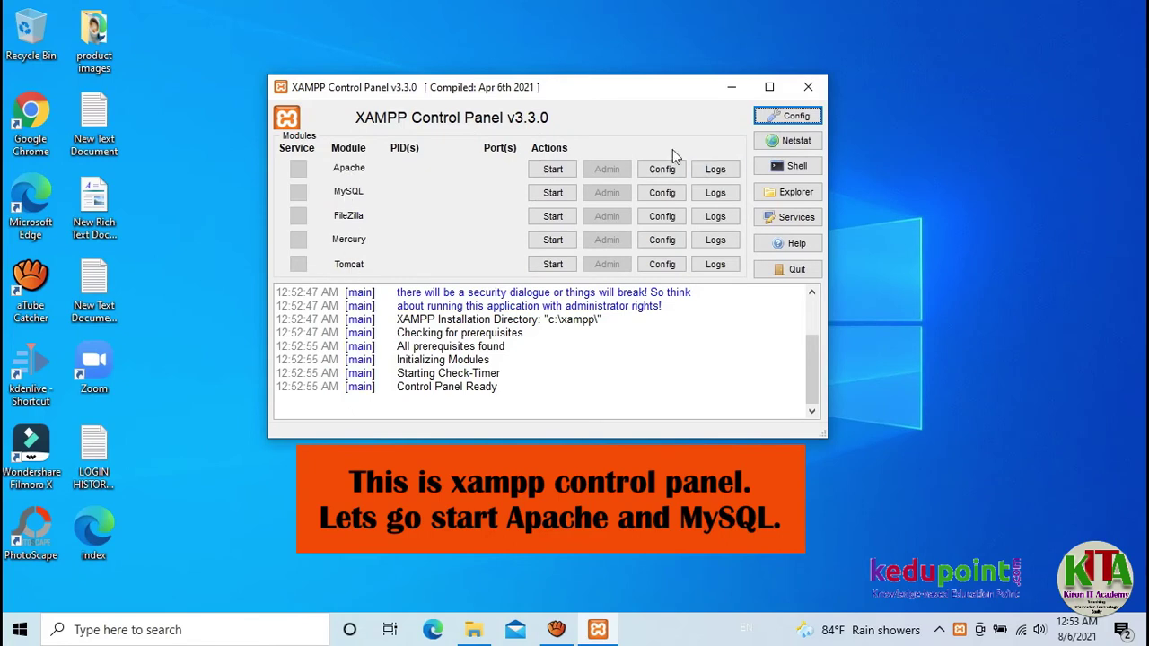
Start the Apache and MySQL modules and allow mysqld through the firewall on public networks
left_click(552, 170)
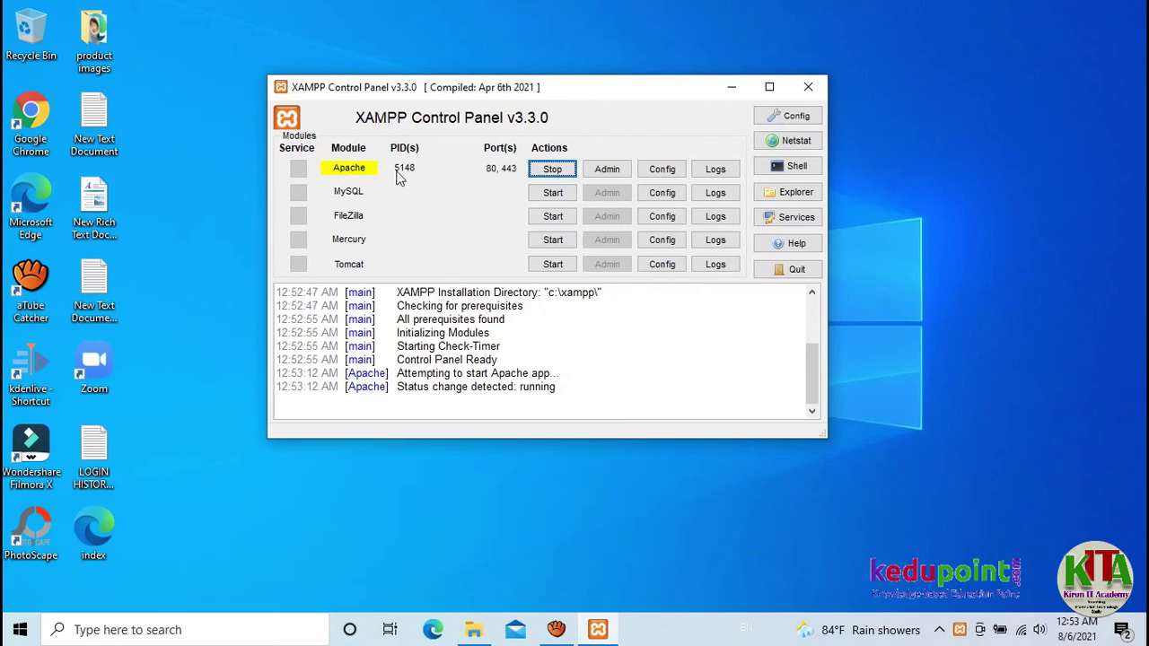
left_click(565, 197)
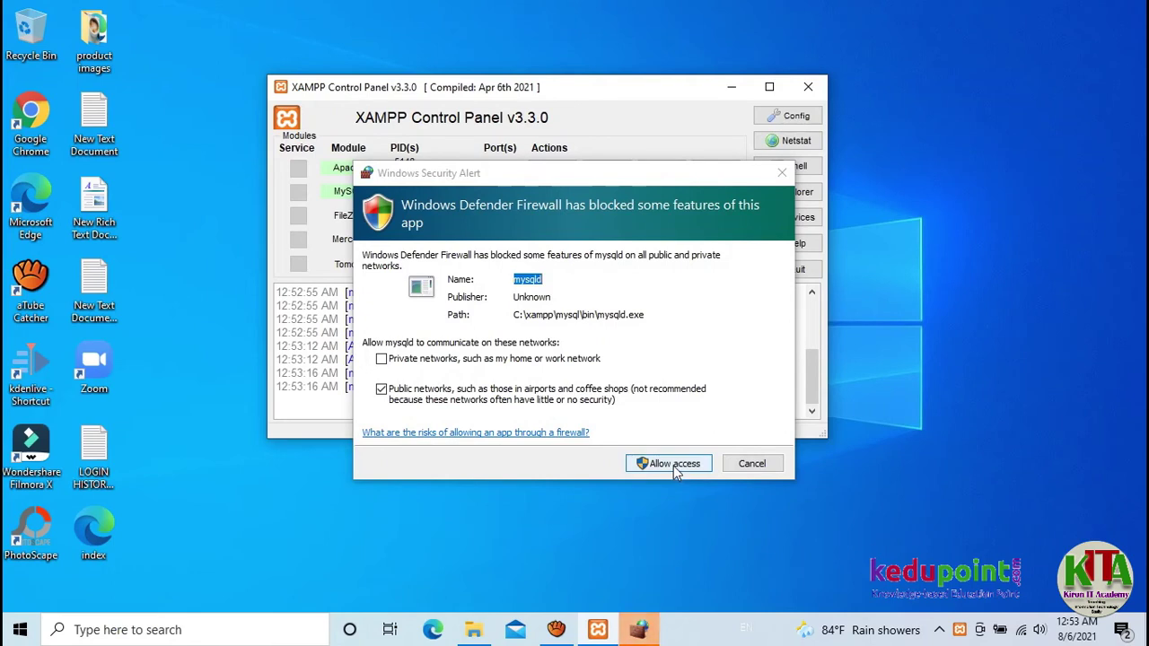
left_click(674, 473)
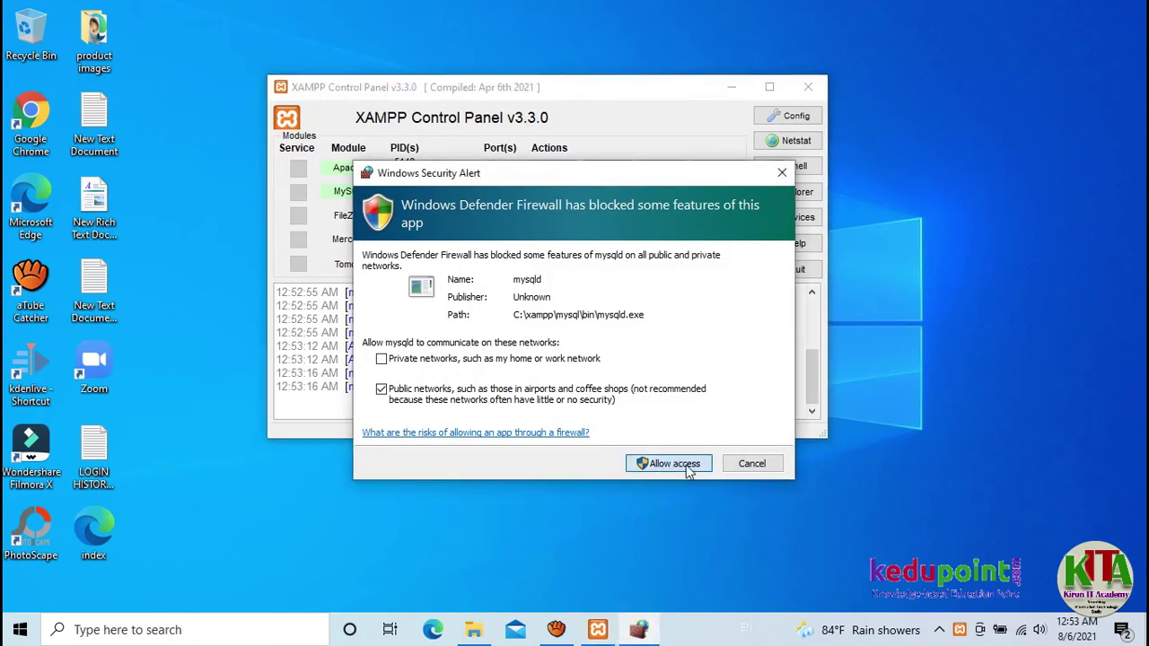
left_click(684, 471)
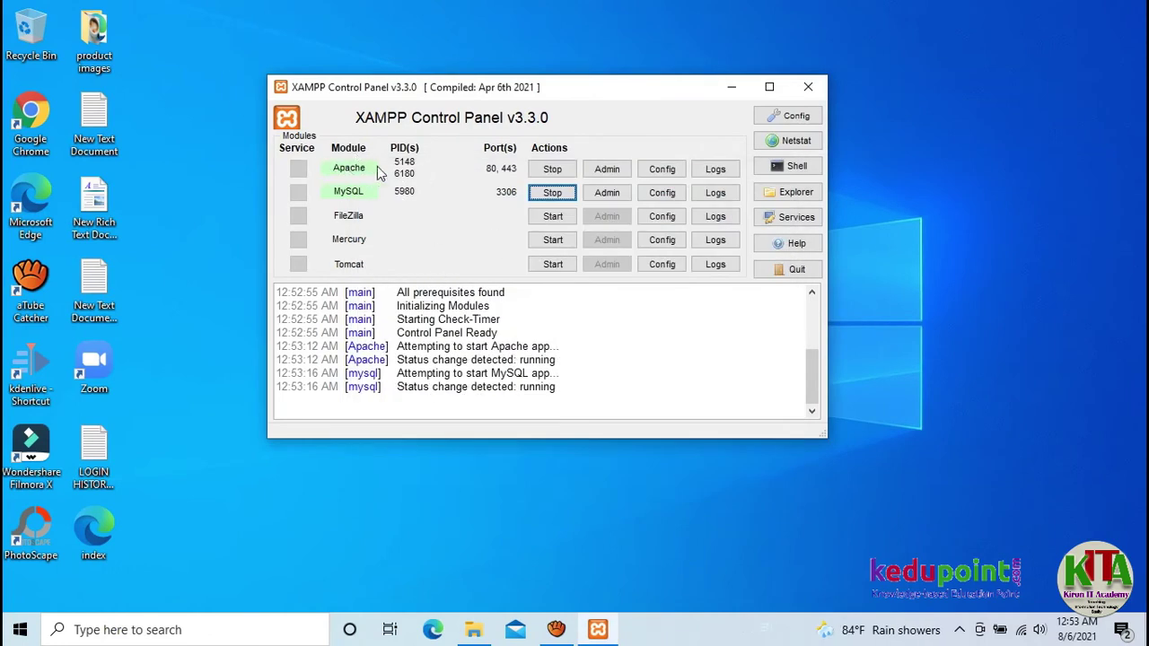
Open Apache's admin page and look through the XAMPP welcome dashboard
left_click(616, 171)
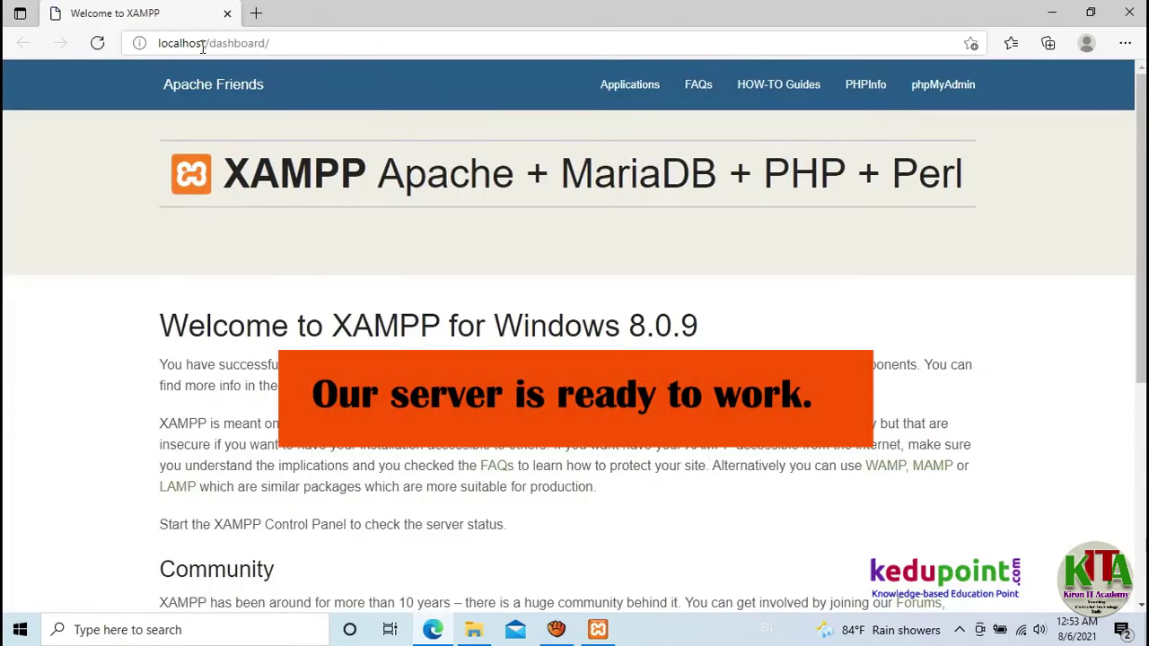
scroll(630, 319, "down", 2)
scroll(559, 336, "down", 5)
scroll(593, 335, "up", 5)
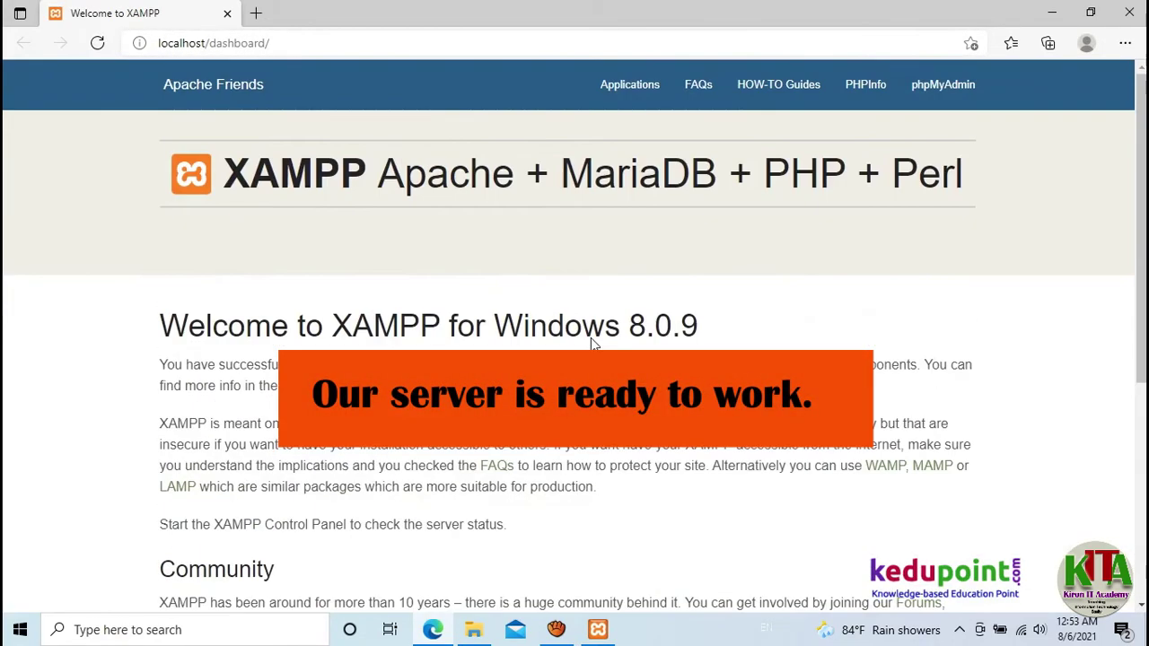
scroll(590, 337, "down", 2)
scroll(590, 337, "up", 2)
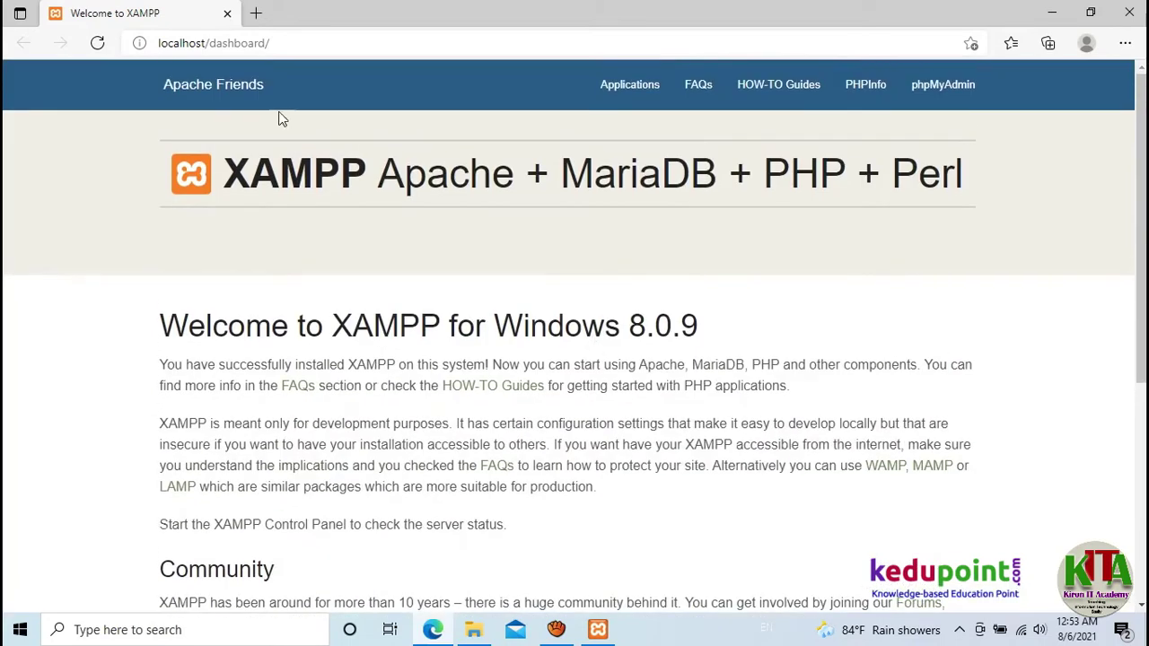
Open phpMyAdmin from the dashboard, look over its start page, and add a blank browser tab alongside it
left_click(931, 94)
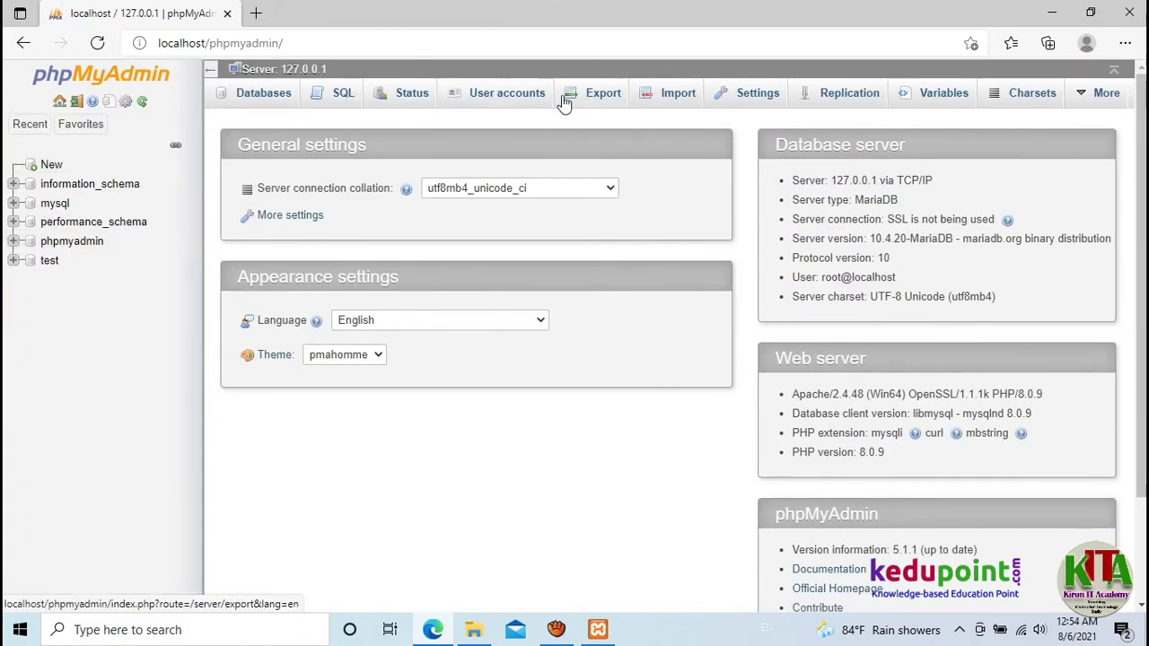
scroll(889, 103, "down", 3)
scroll(846, 287, "up", 3)
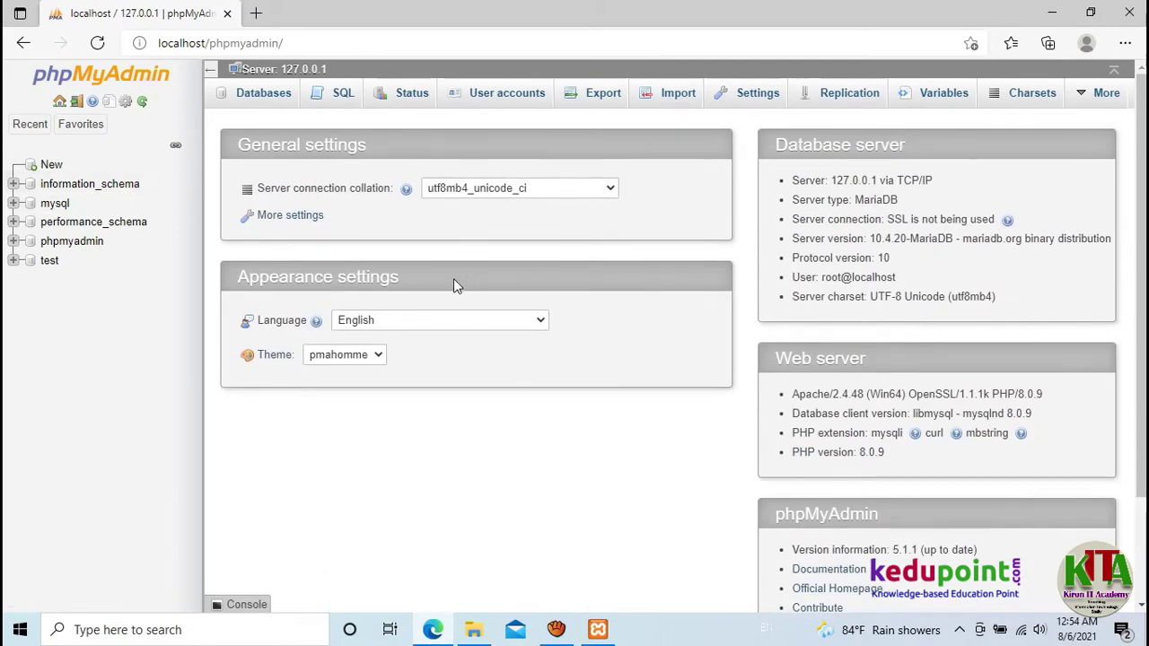
left_click(258, 13)
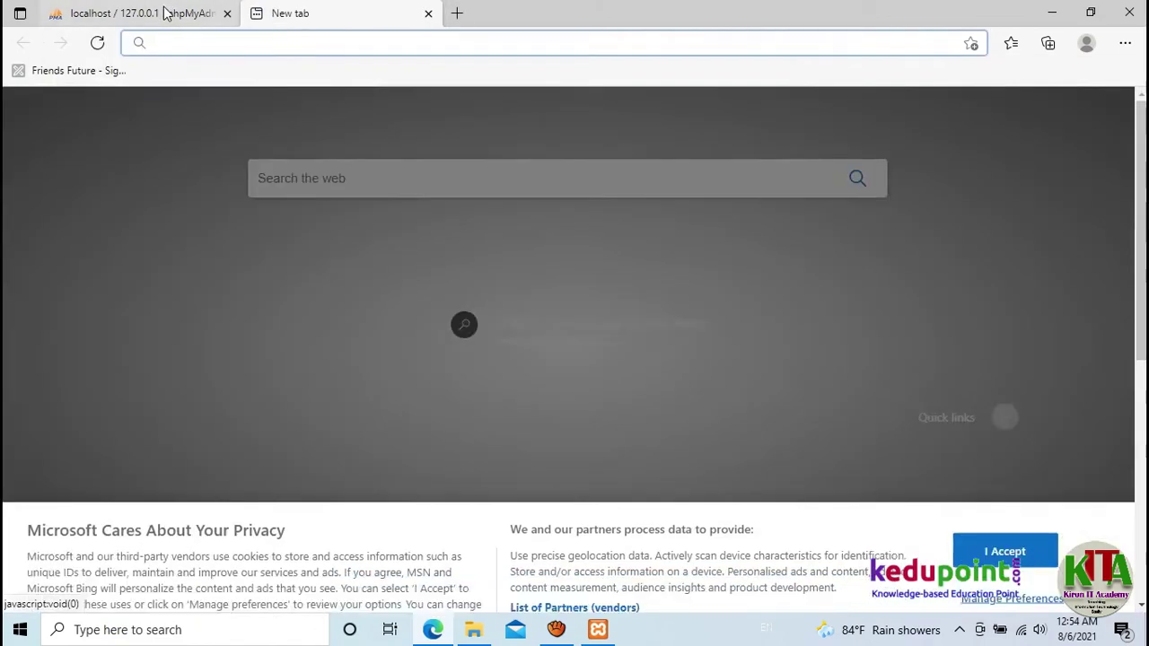
left_click(164, 14)
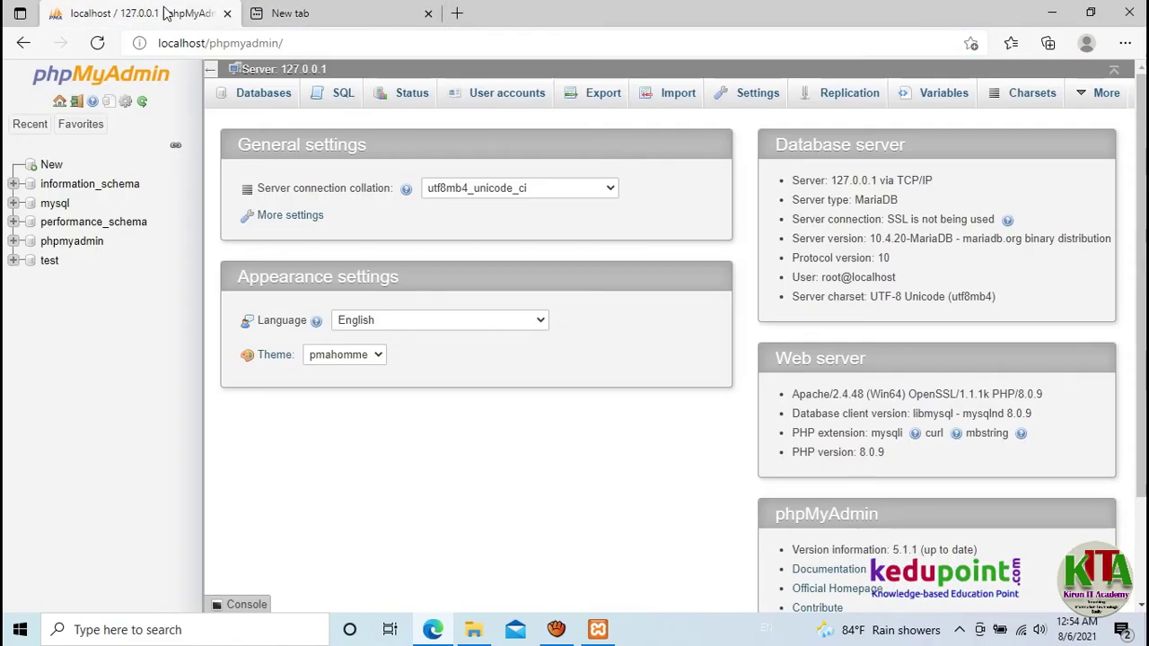
Switch to File Explorer, check the contents of the Downloads folder, and minimize the window
left_click(478, 632)
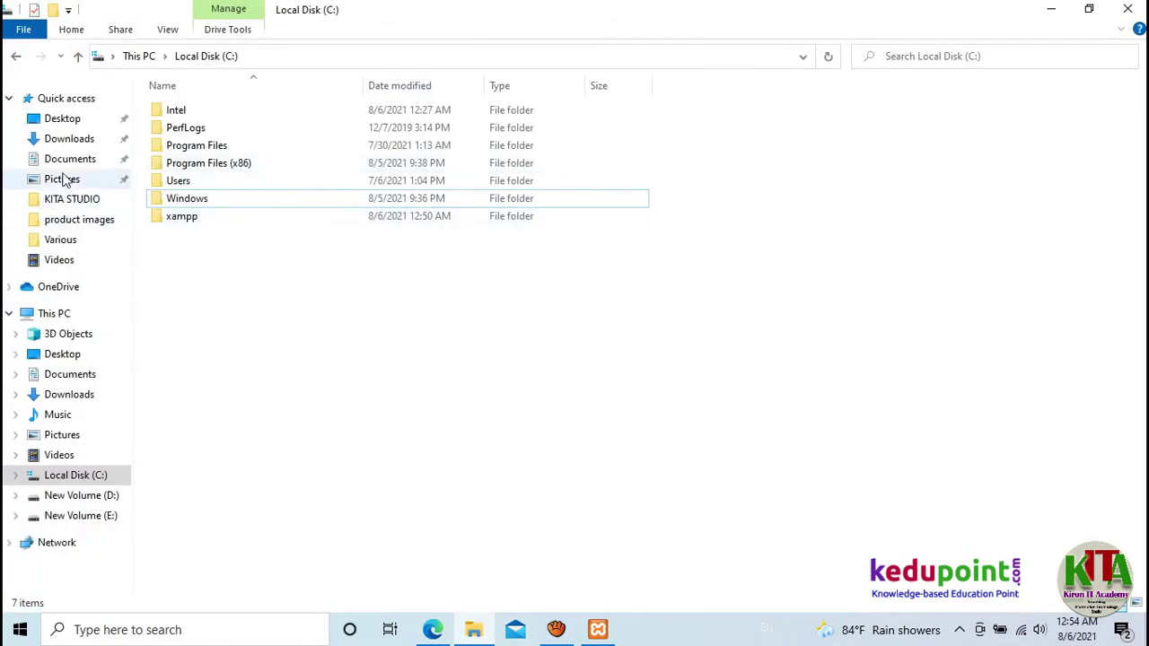
left_click(72, 141)
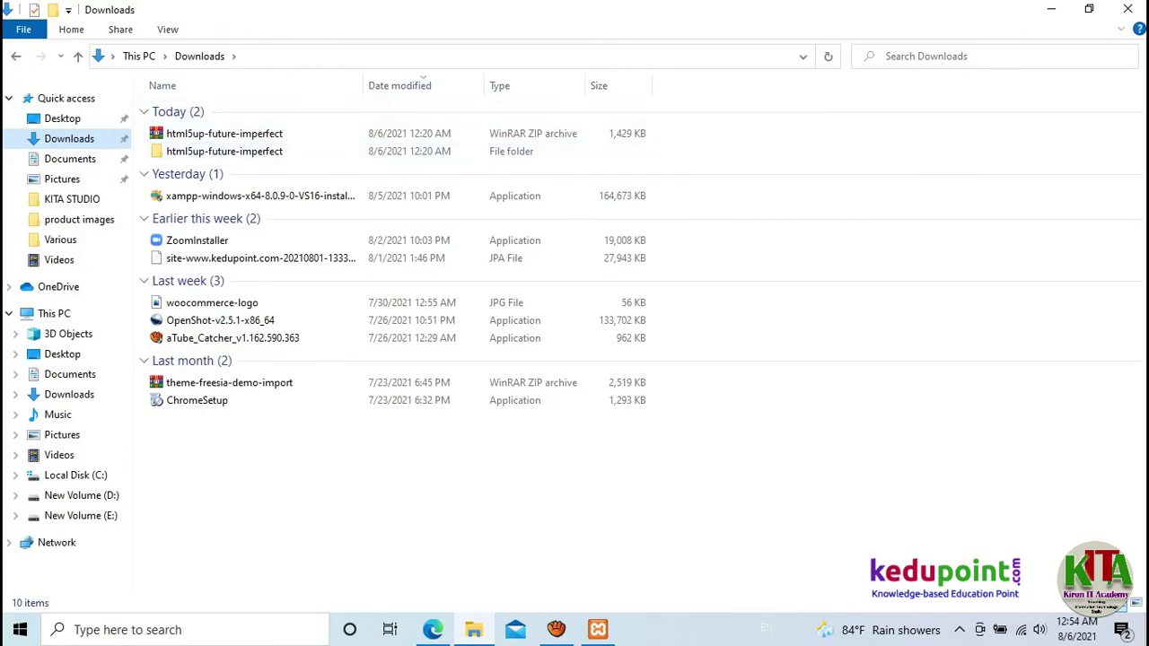
left_click(1051, 9)
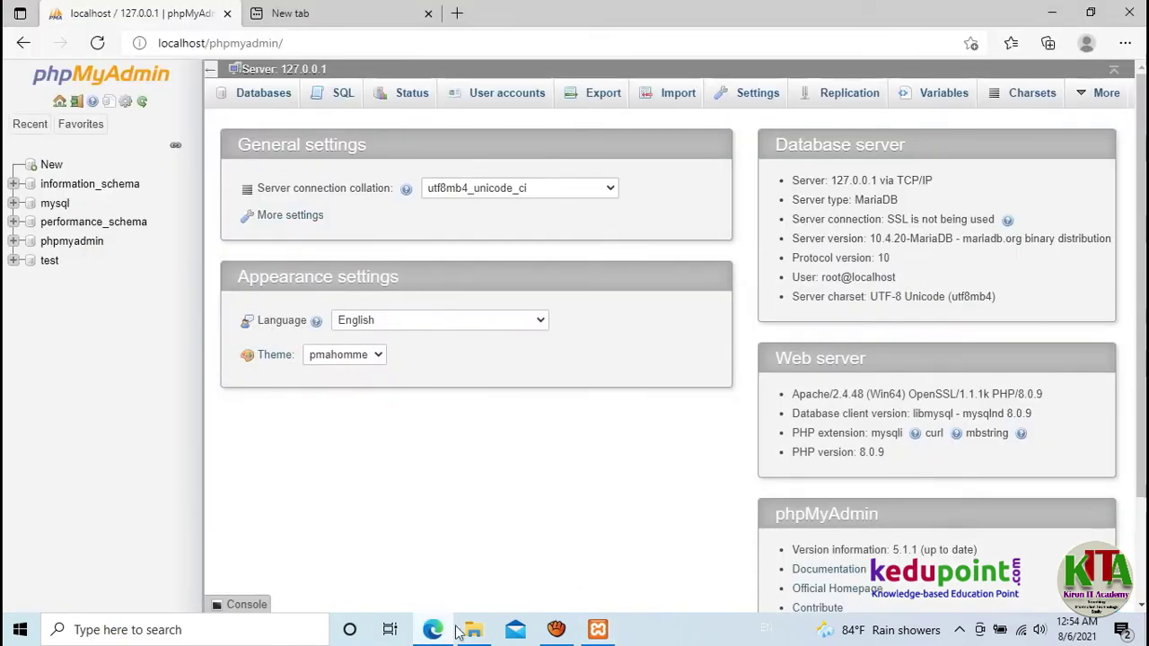
Bring File Explorer back and open the xampp folder on Local Disk (C:)
left_click(470, 631)
left_click(85, 476)
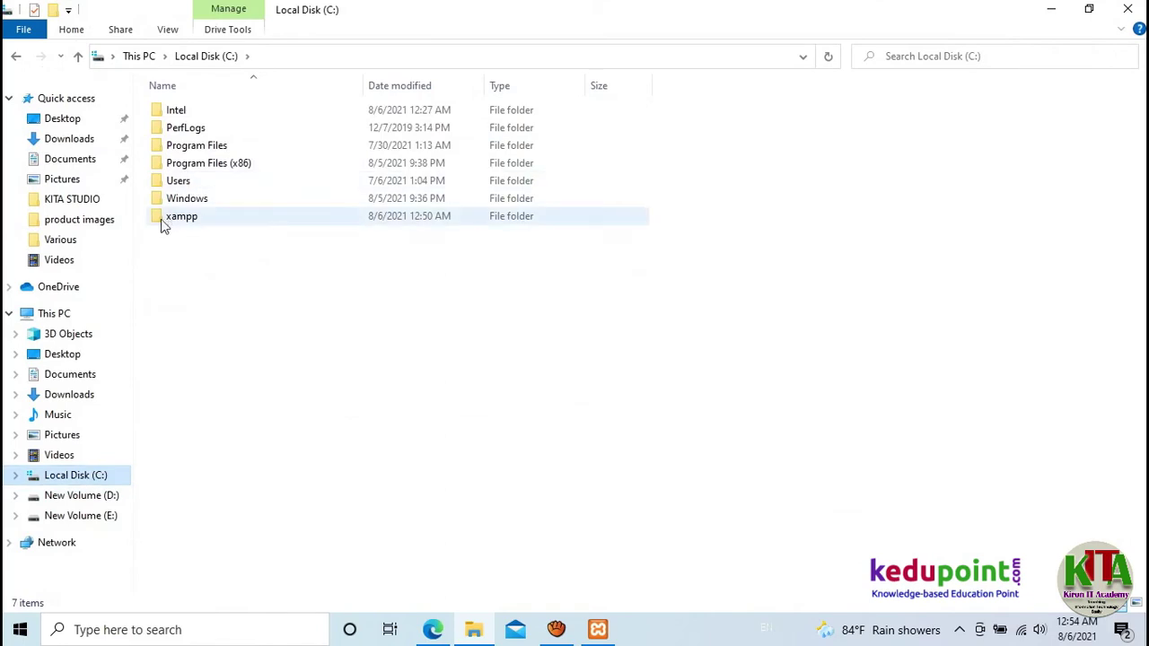
double_click(180, 218)
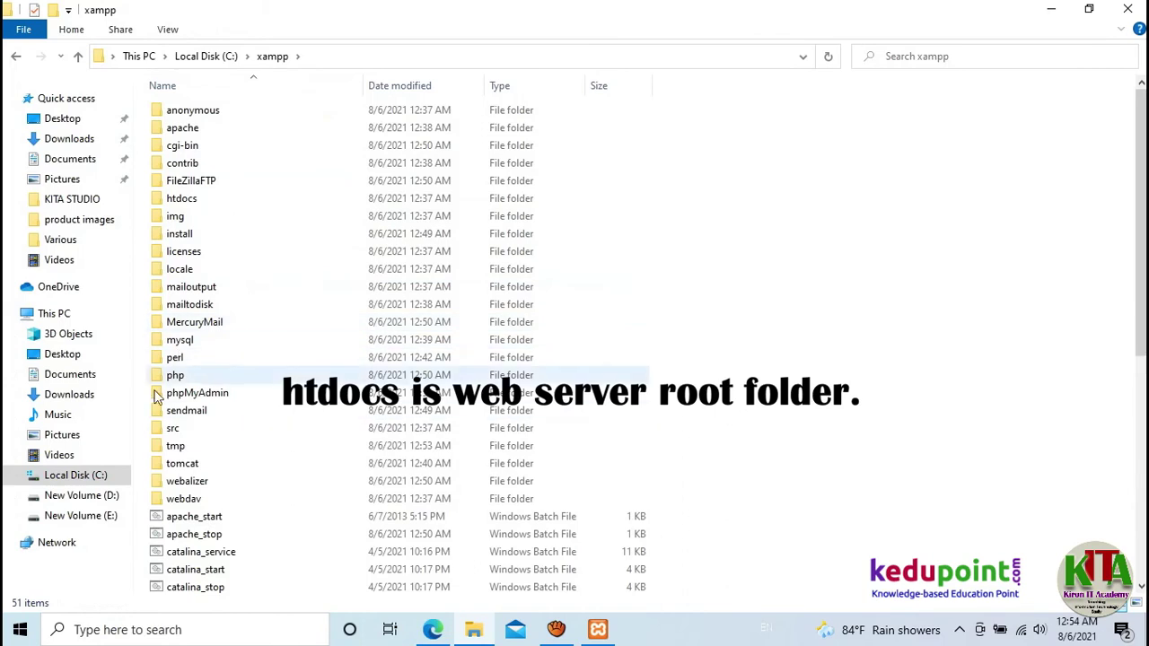
Open the htdocs folder inside xampp, and minimize File Explorer and the browser
left_click(180, 203)
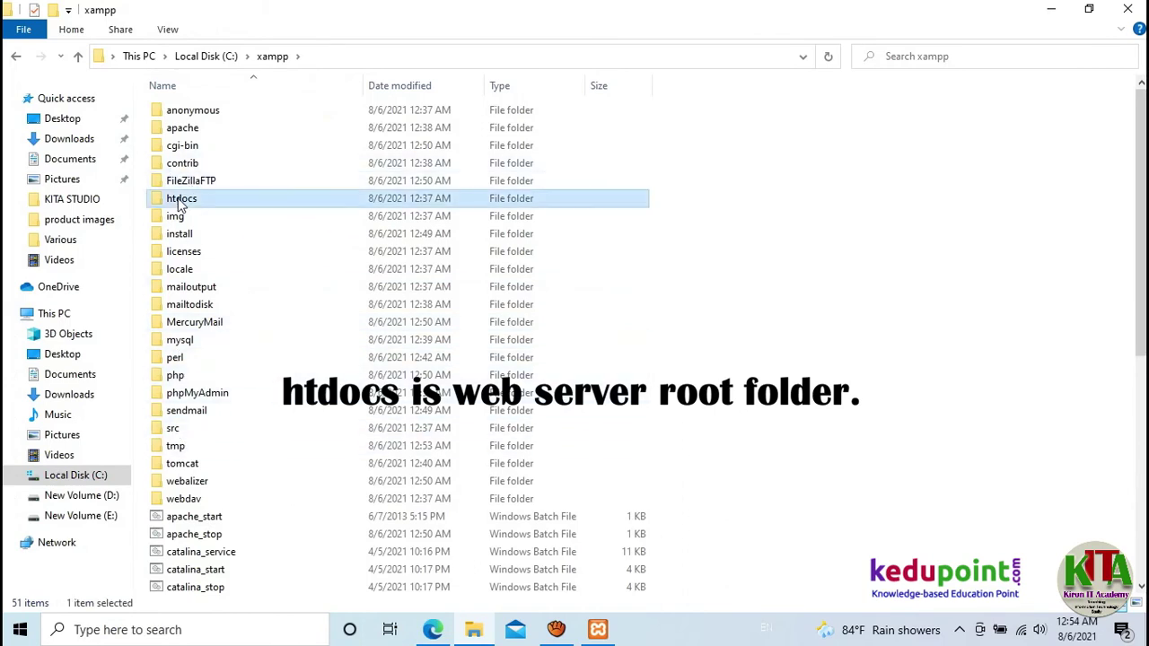
double_click(179, 204)
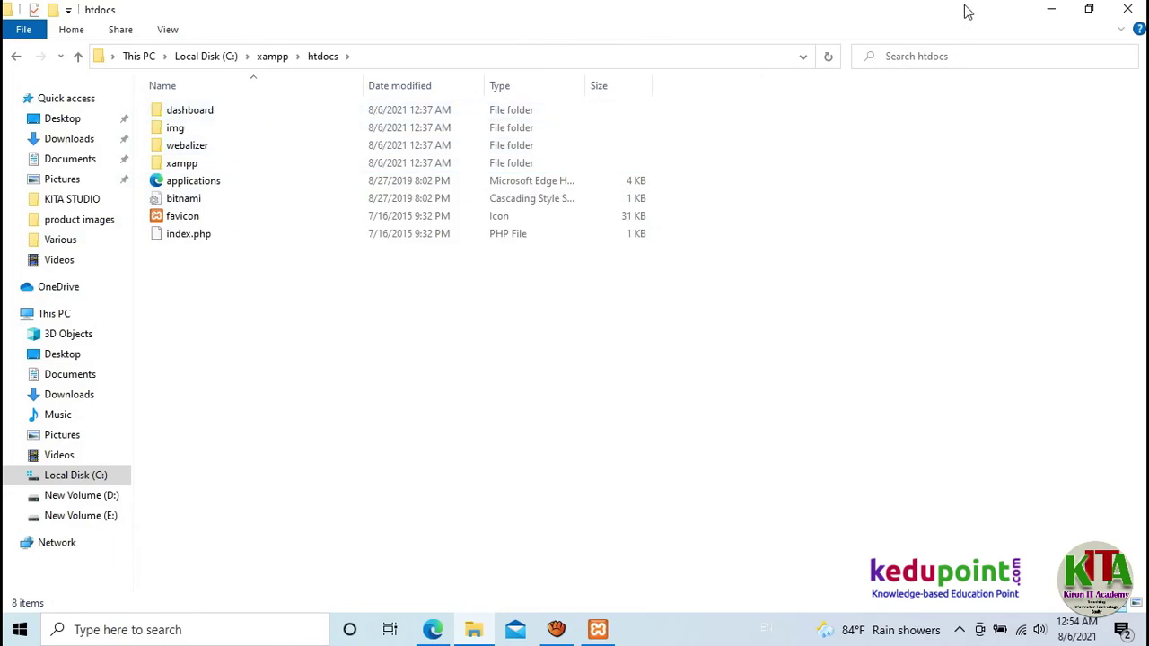
left_click(1050, 9)
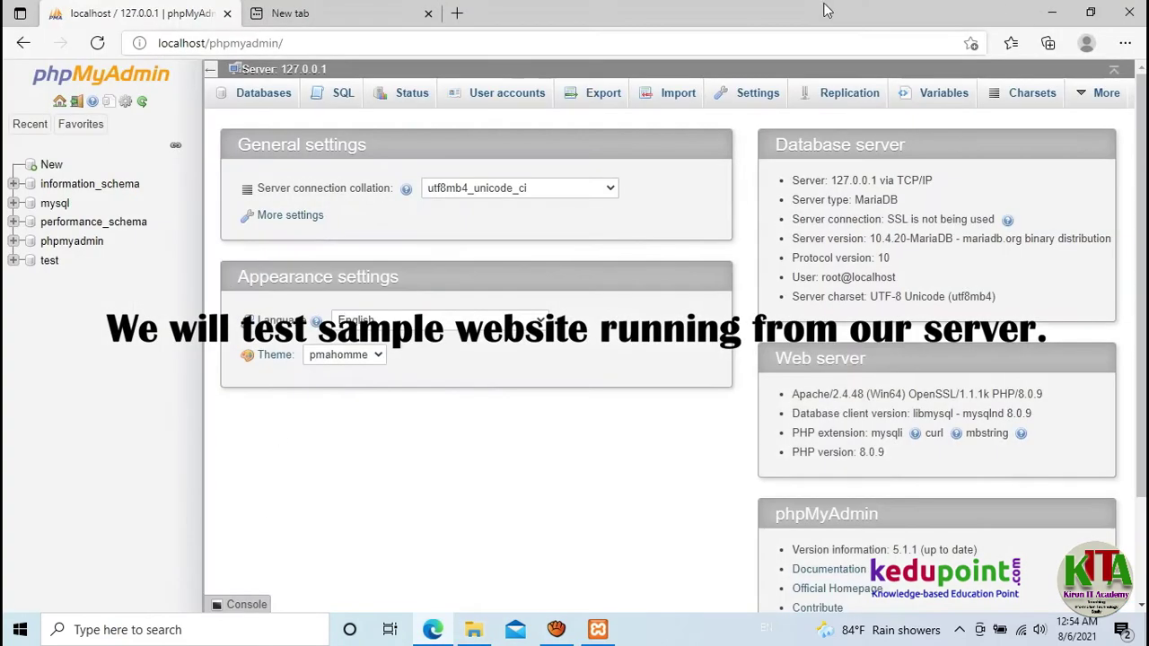
left_click(1052, 12)
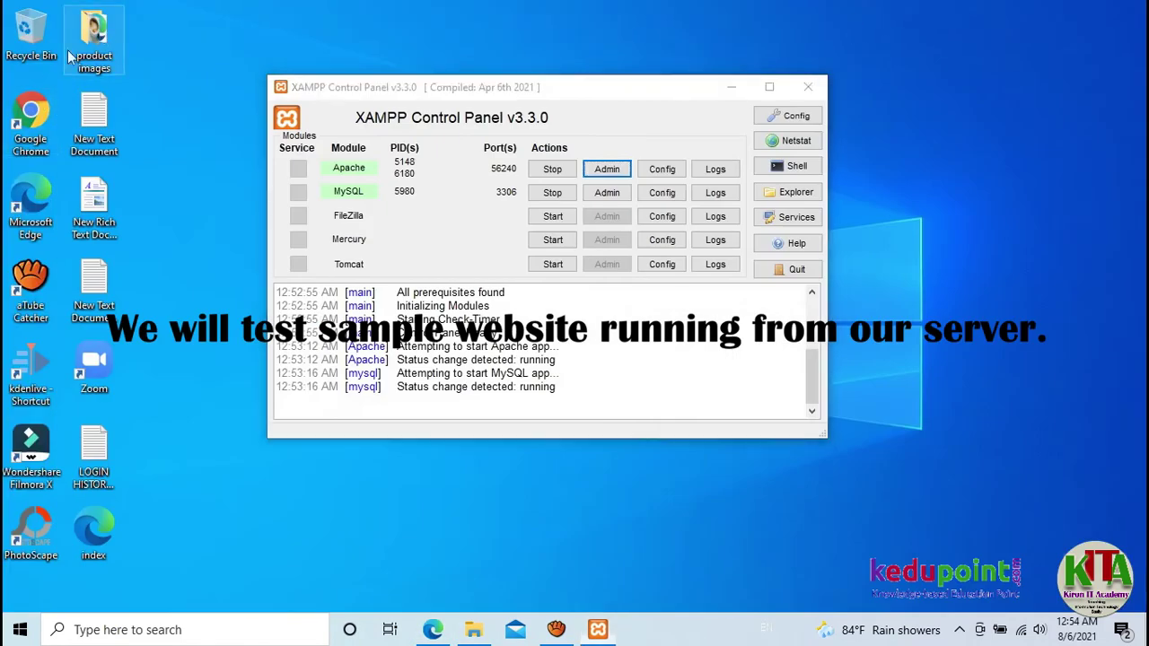
In a second File Explorer window, open the html5up-future-imperfect folder in Downloads and copy everything in it
double_click(95, 36)
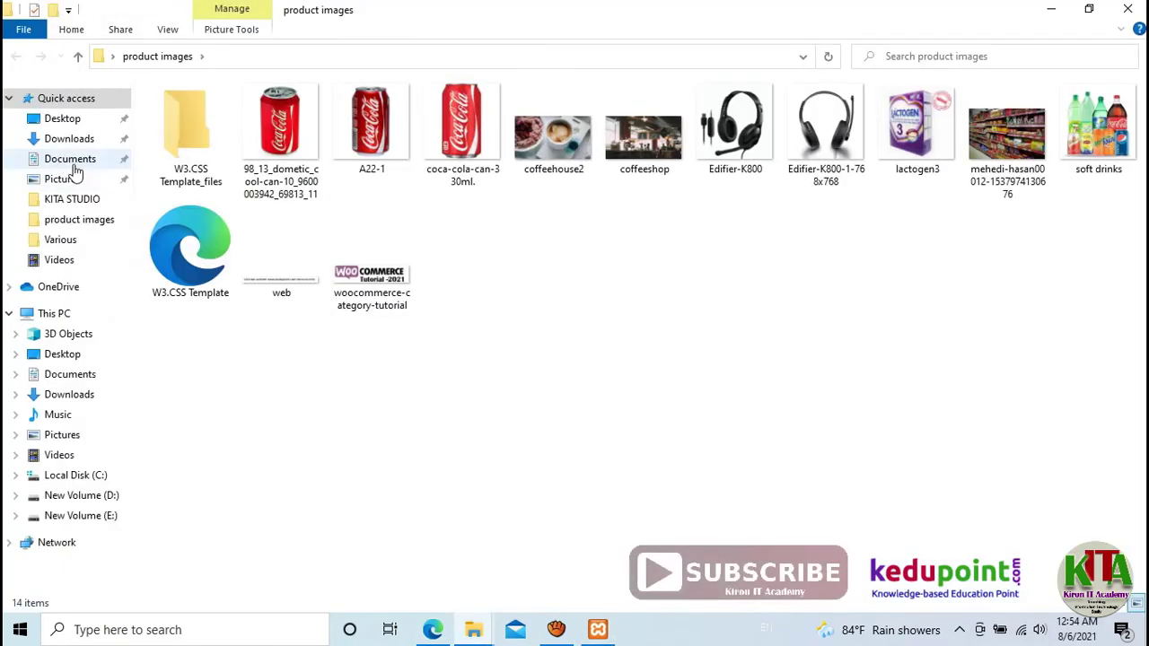
left_click(80, 139)
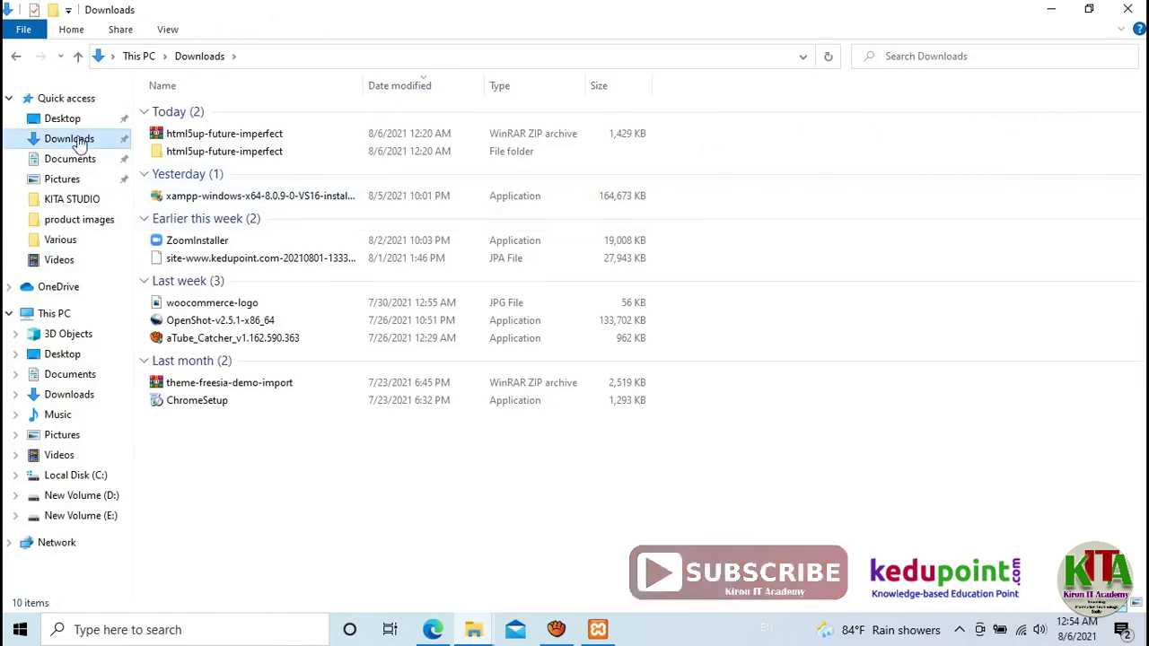
double_click(220, 153)
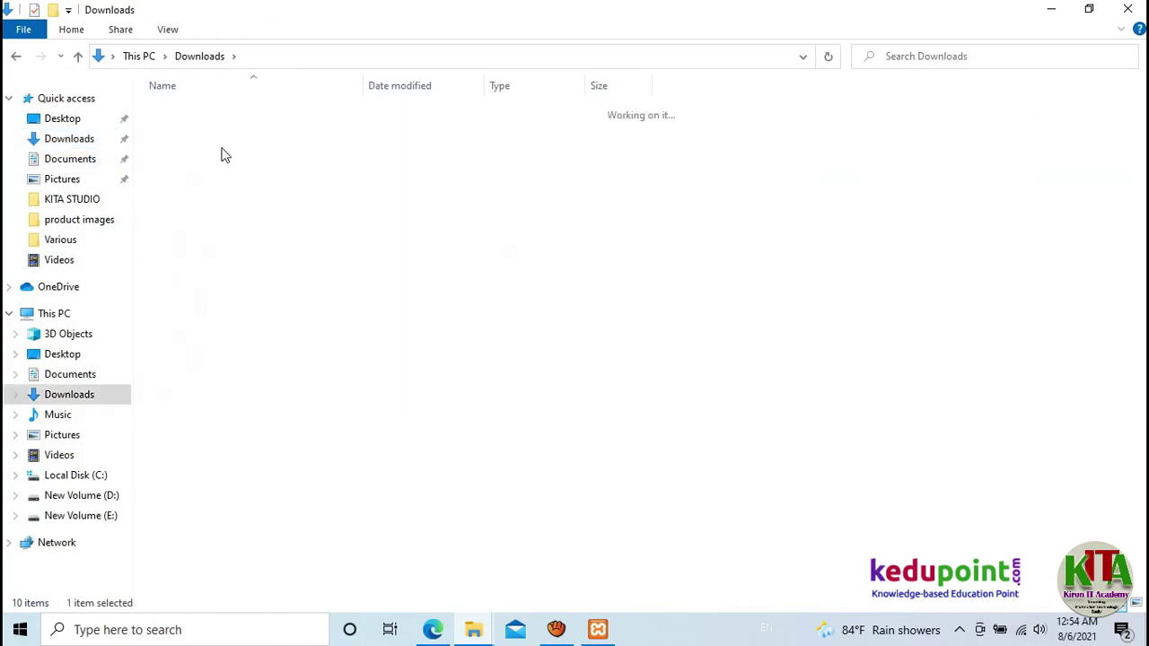
left_click_drag(240, 240, 171, 112)
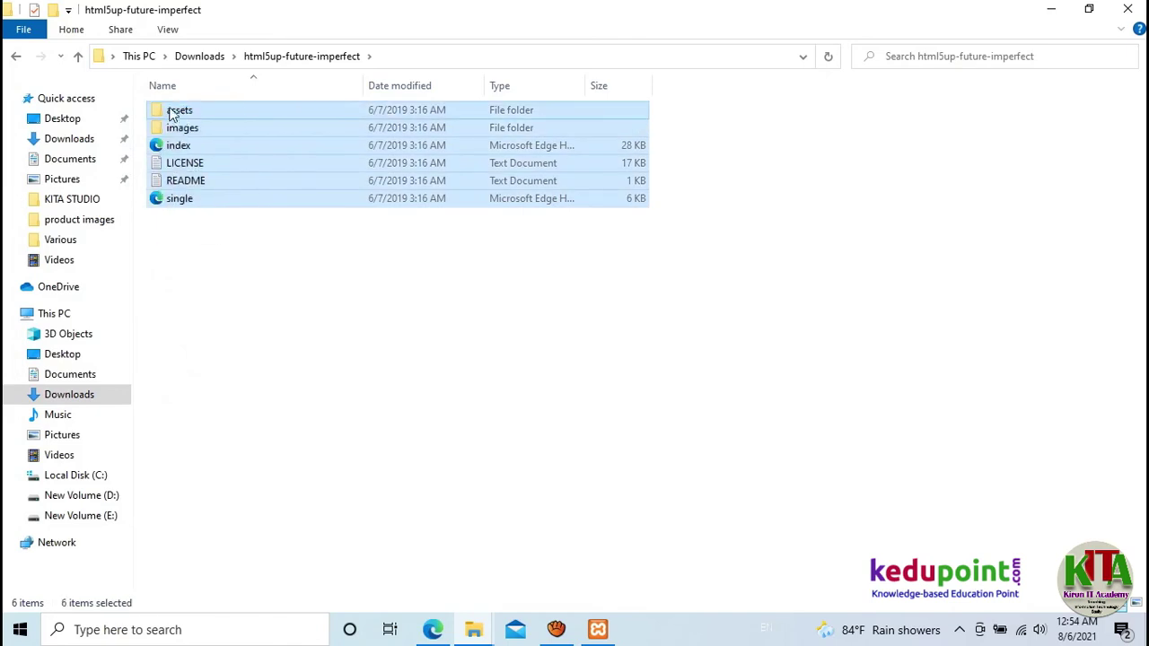
right_click(179, 110)
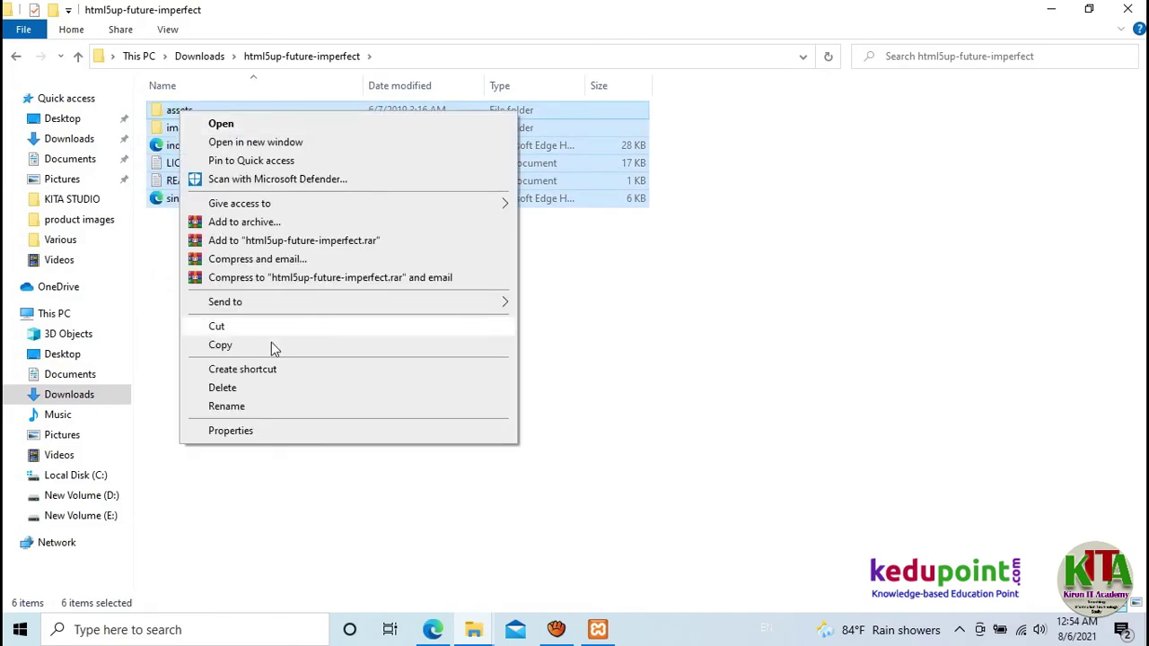
left_click(220, 344)
Switch to the htdocs window and create a new folder named testweb there
left_click(473, 629)
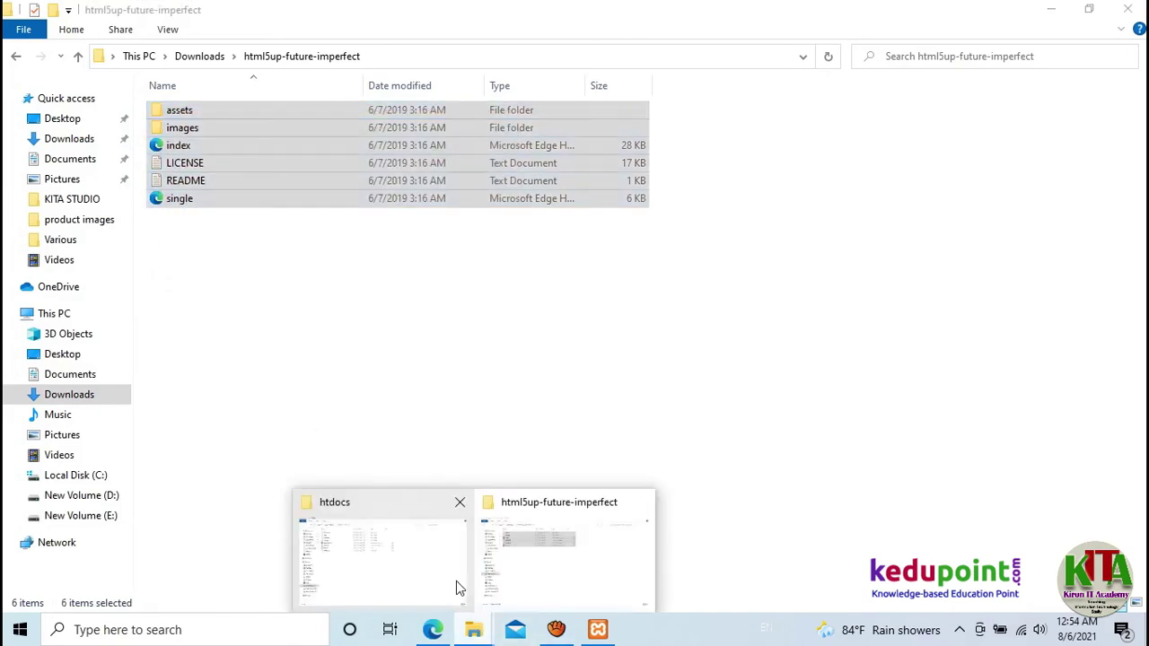
left_click(450, 584)
right_click(226, 344)
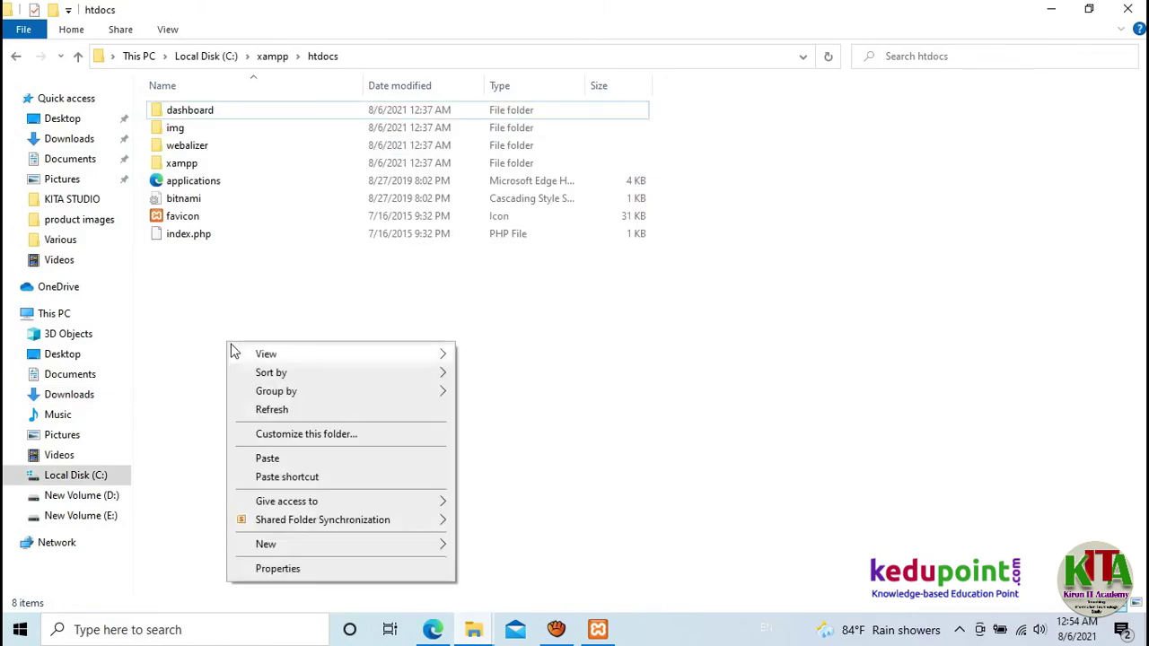
mouse_move(445, 543)
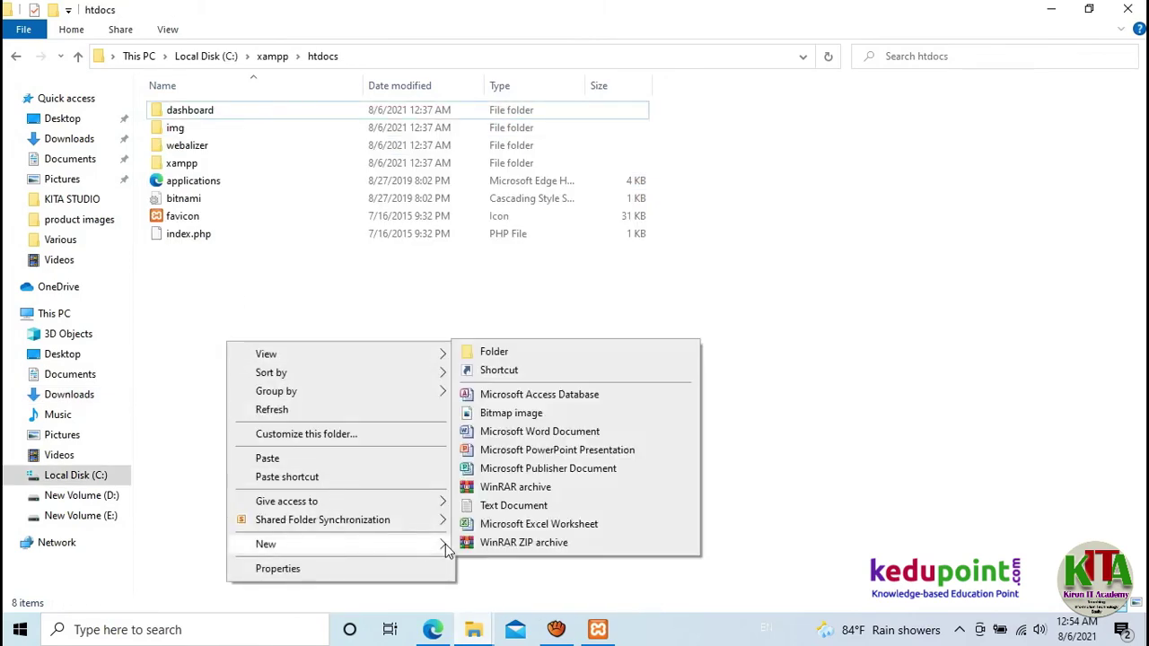
left_click(499, 354)
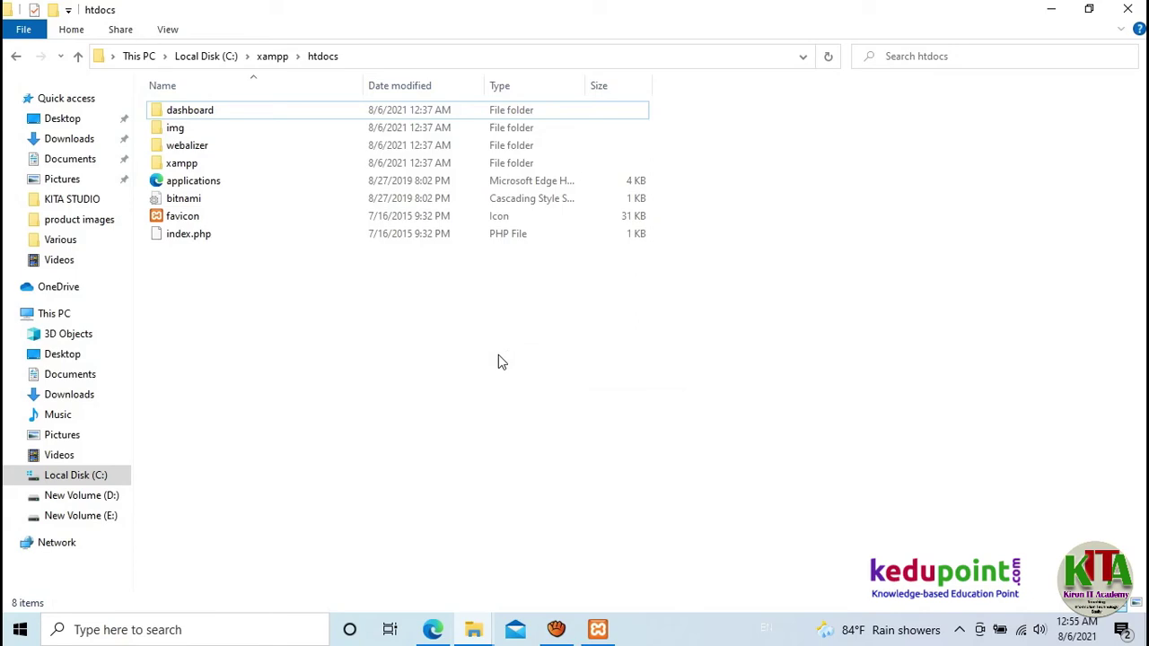
type("te")
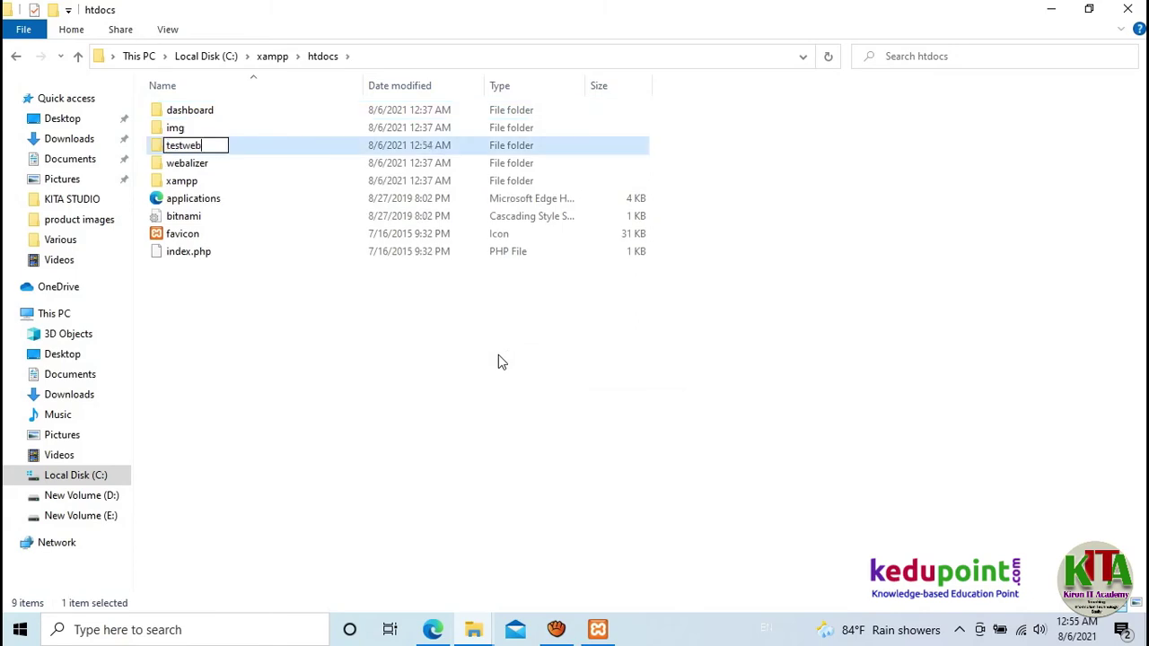
type("stweb")
key("Return")
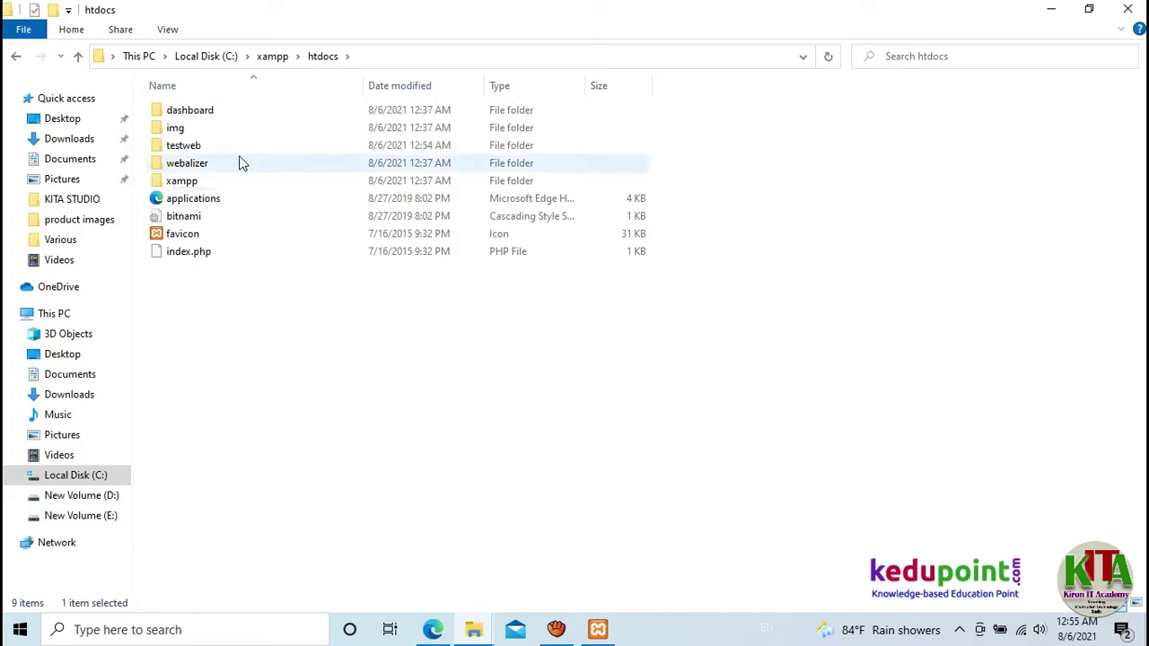
Open the testweb folder and paste the copied website template files into it
double_click(196, 148)
right_click(213, 179)
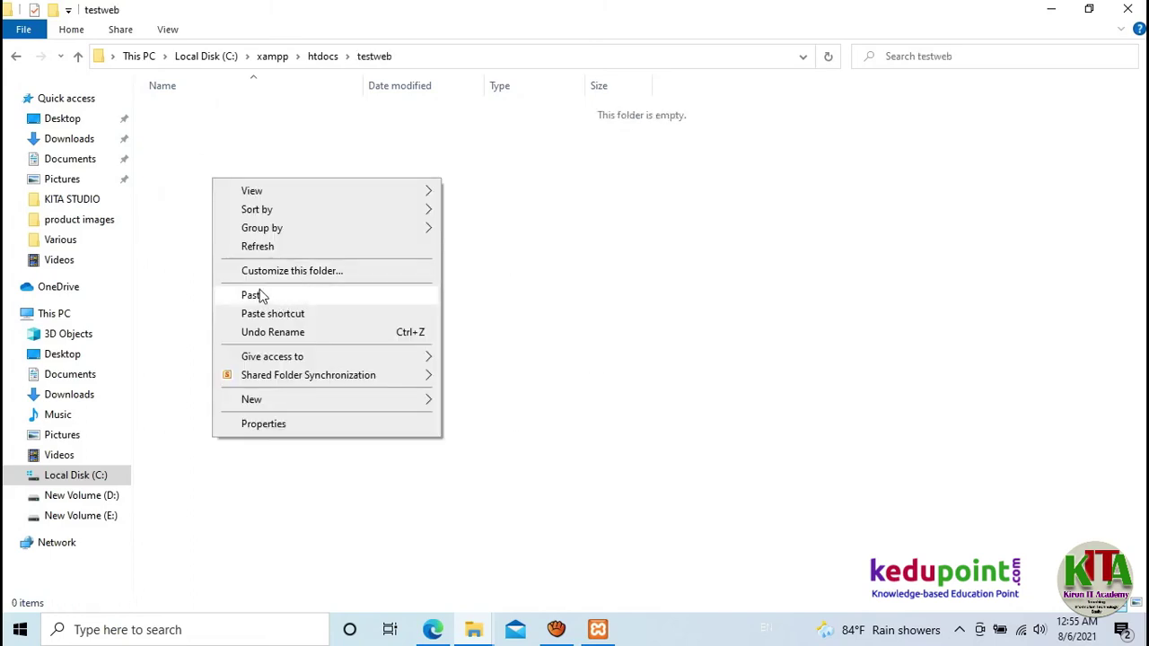
left_click(255, 295)
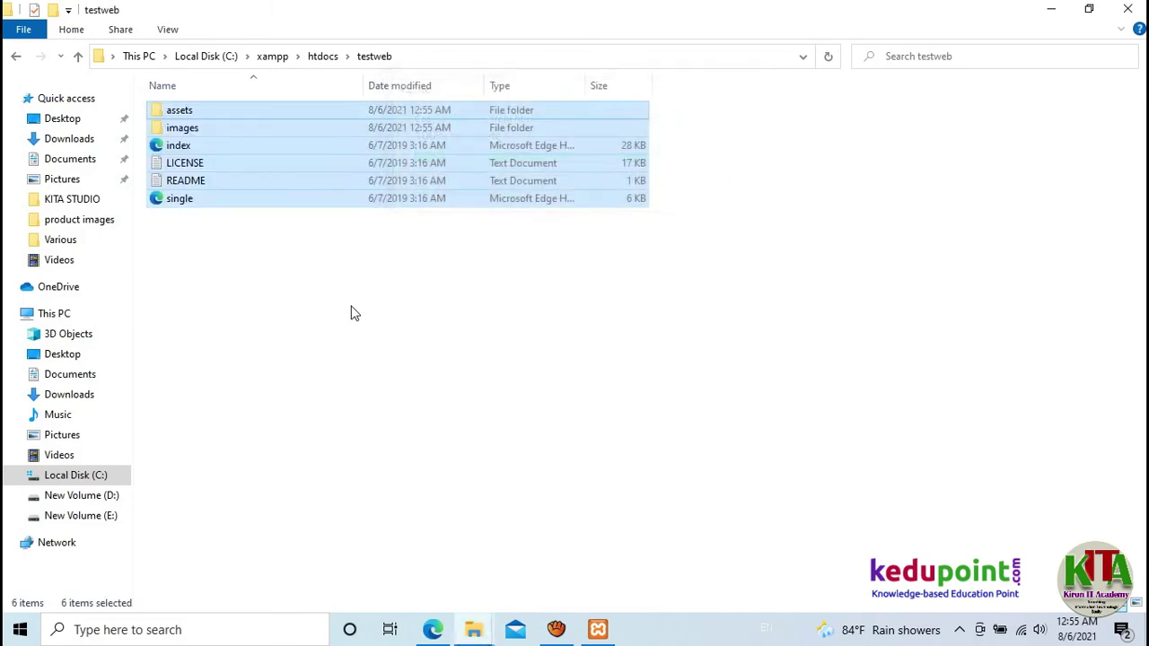
Switch to Microsoft Edge and load localhost/testweb in the blank tab
left_click(434, 629)
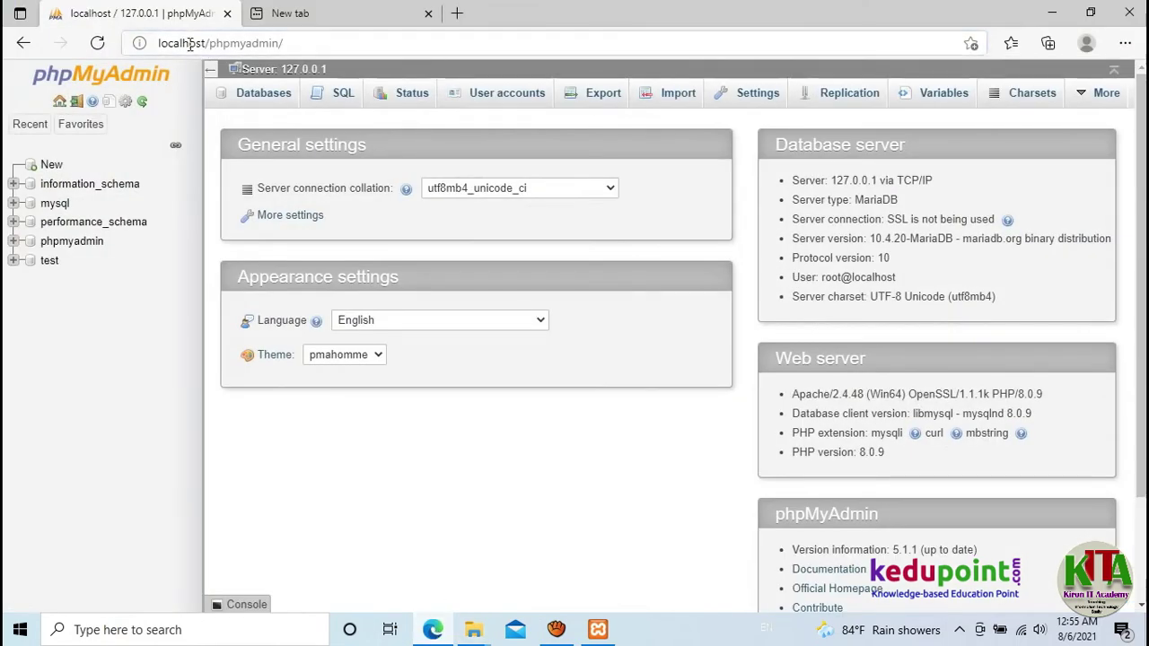
left_click(205, 45)
left_click(335, 13)
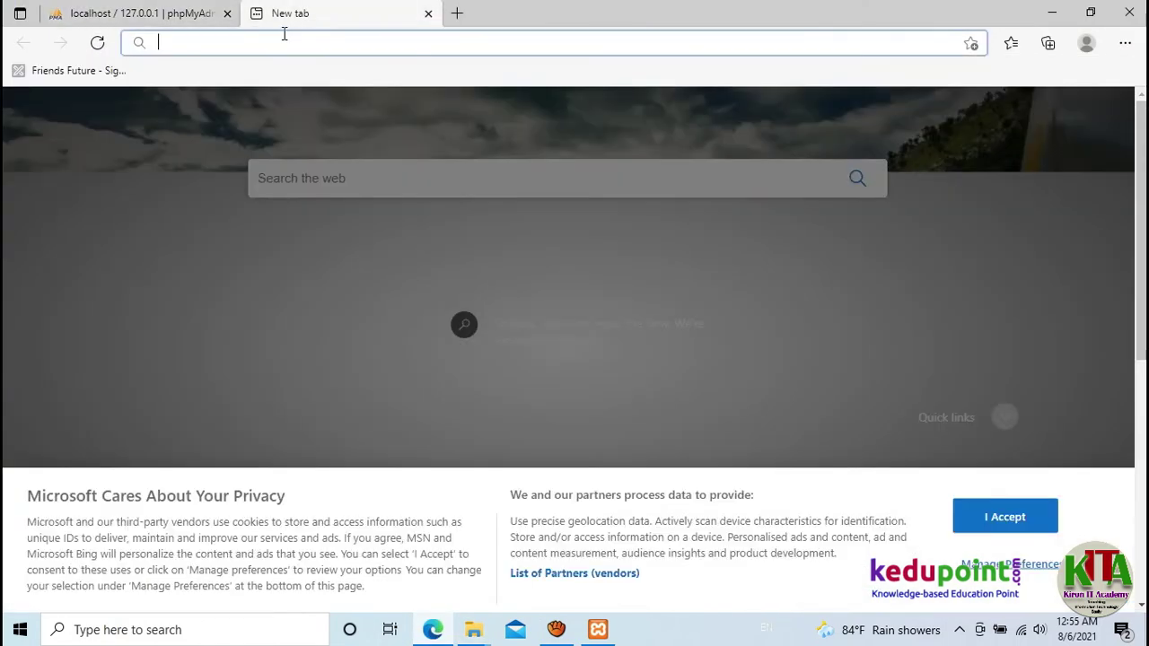
type("local")
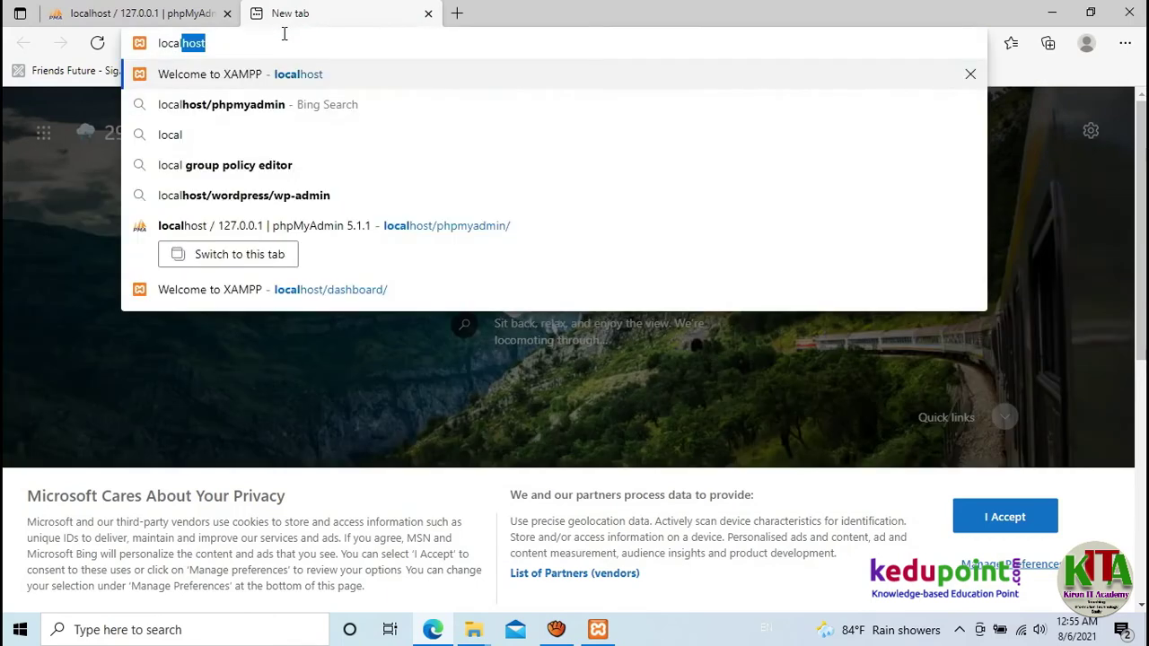
type("host")
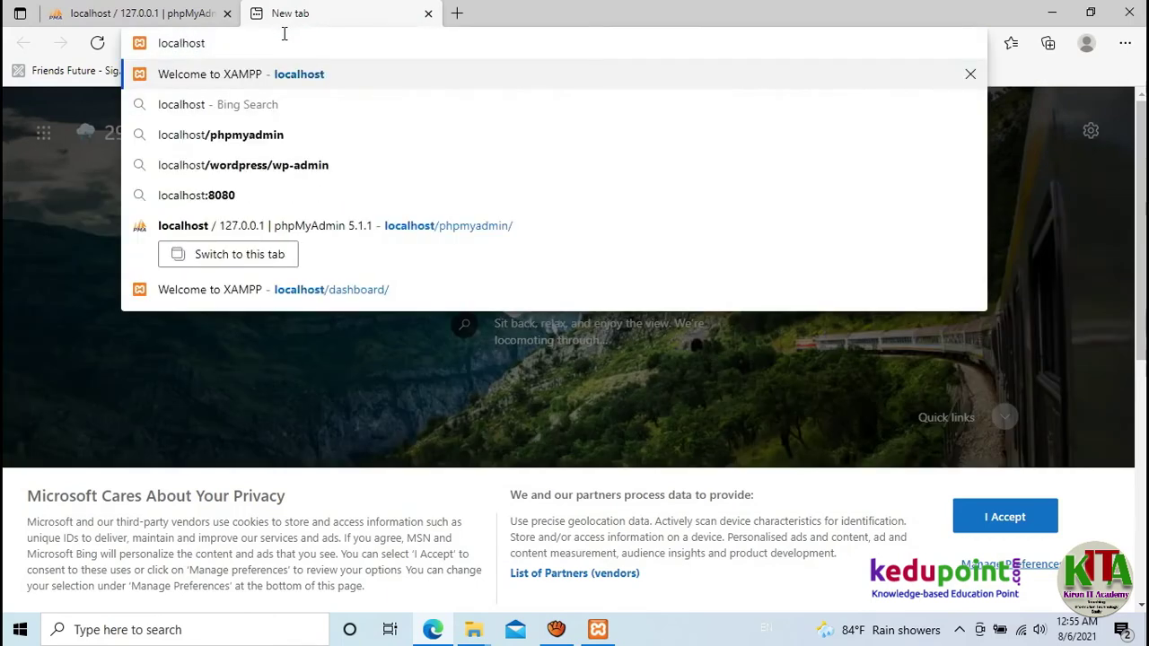
type("/test")
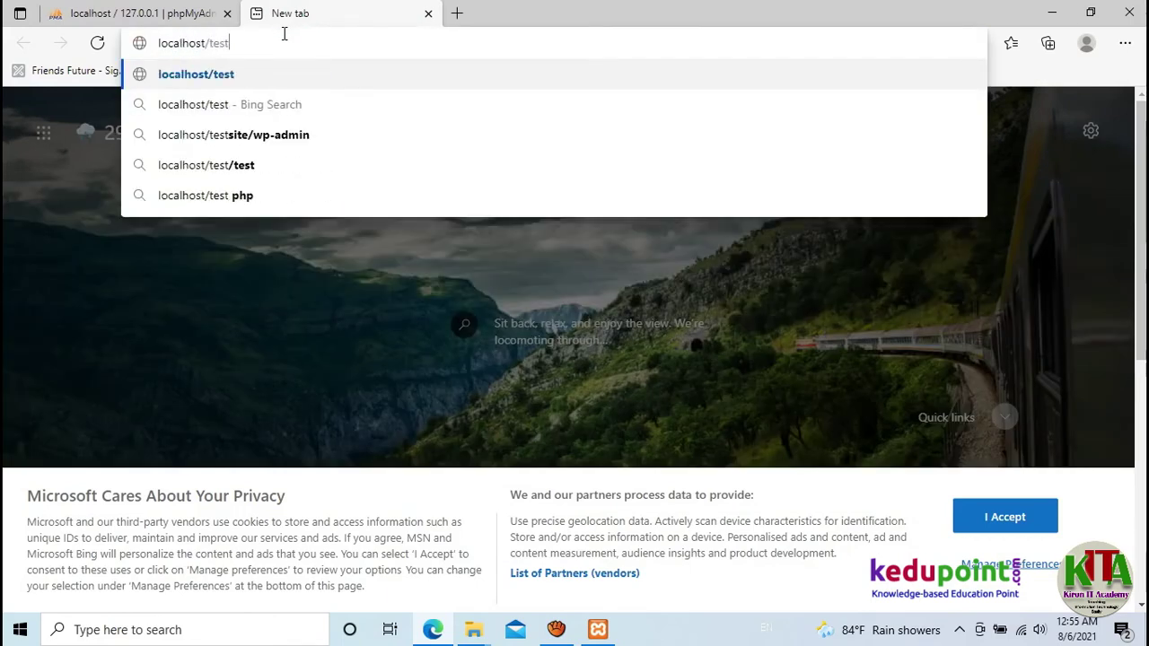
type("web")
key("Return")
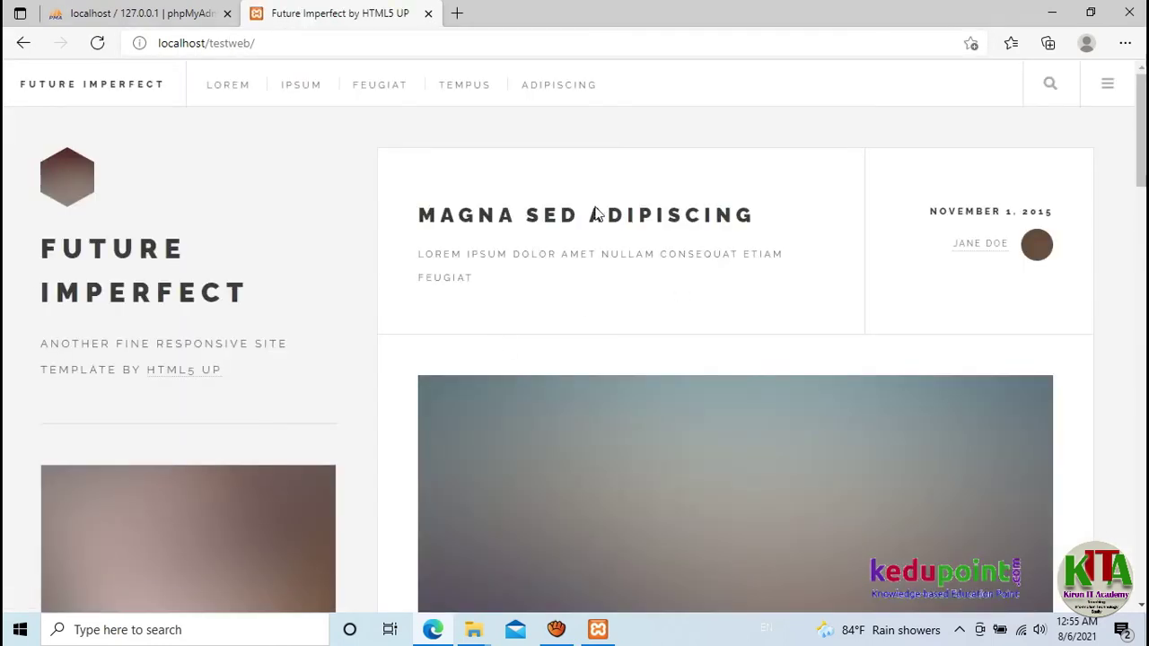
Look through the sample website from its header to the footer to check that its content and images load
scroll(602, 270, "down", 5)
scroll(556, 264, "up", 5)
scroll(563, 270, "down", 2)
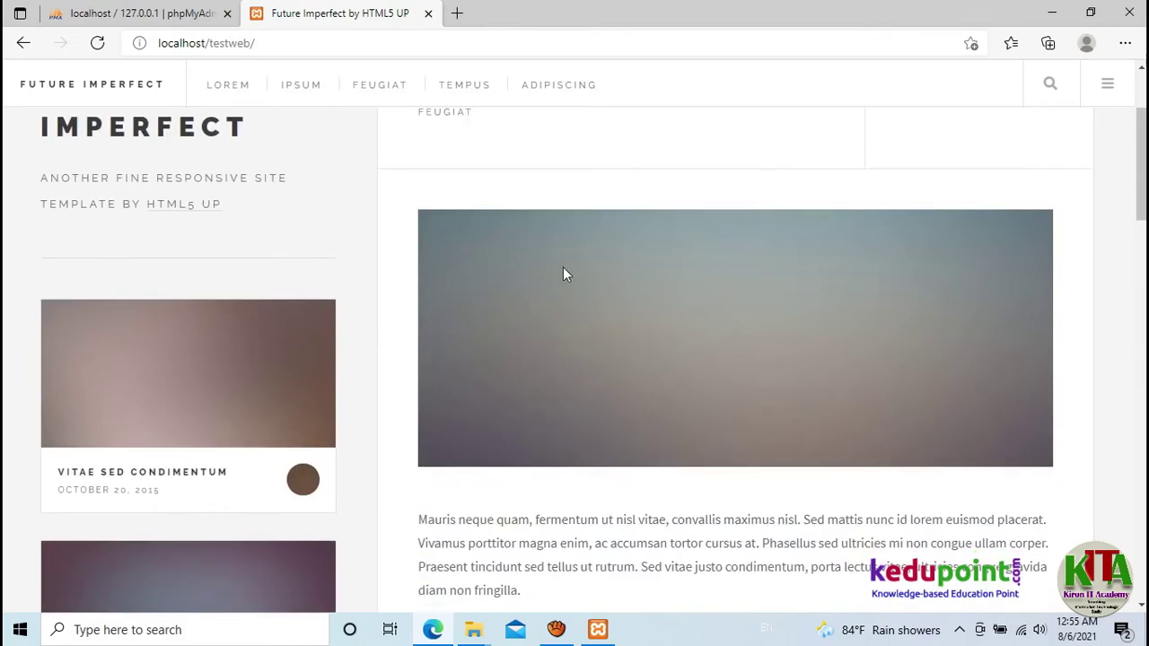
scroll(562, 269, "down", 15)
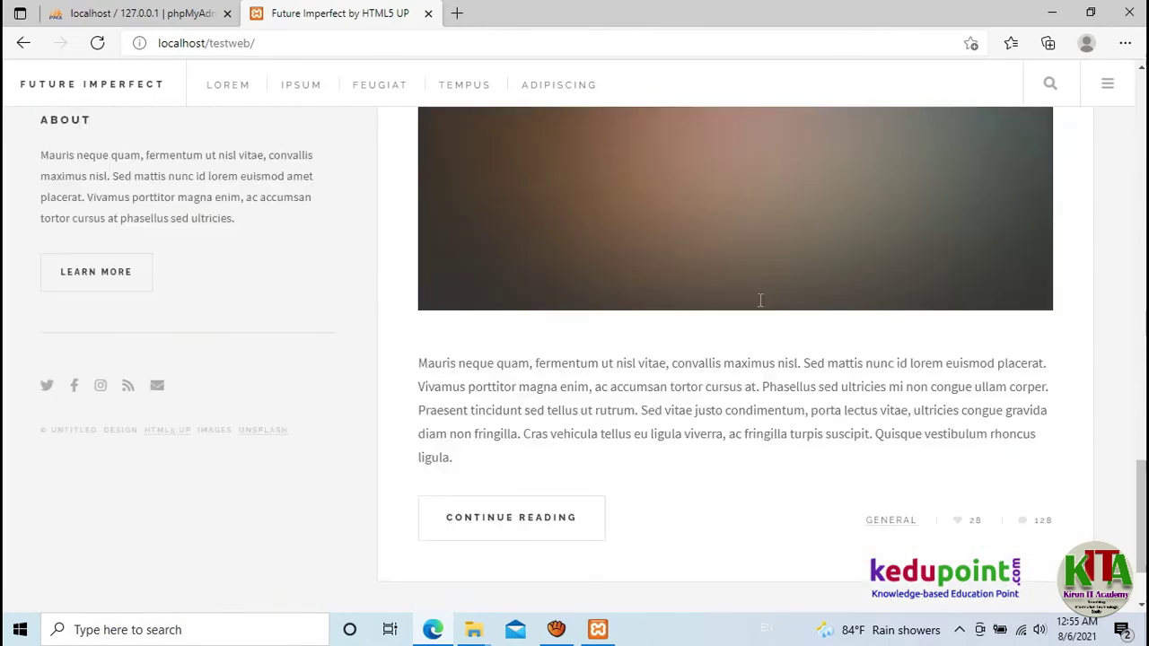
scroll(760, 300, "up", 15)
scroll(651, 229, "up", 5)
left_click(361, 46)
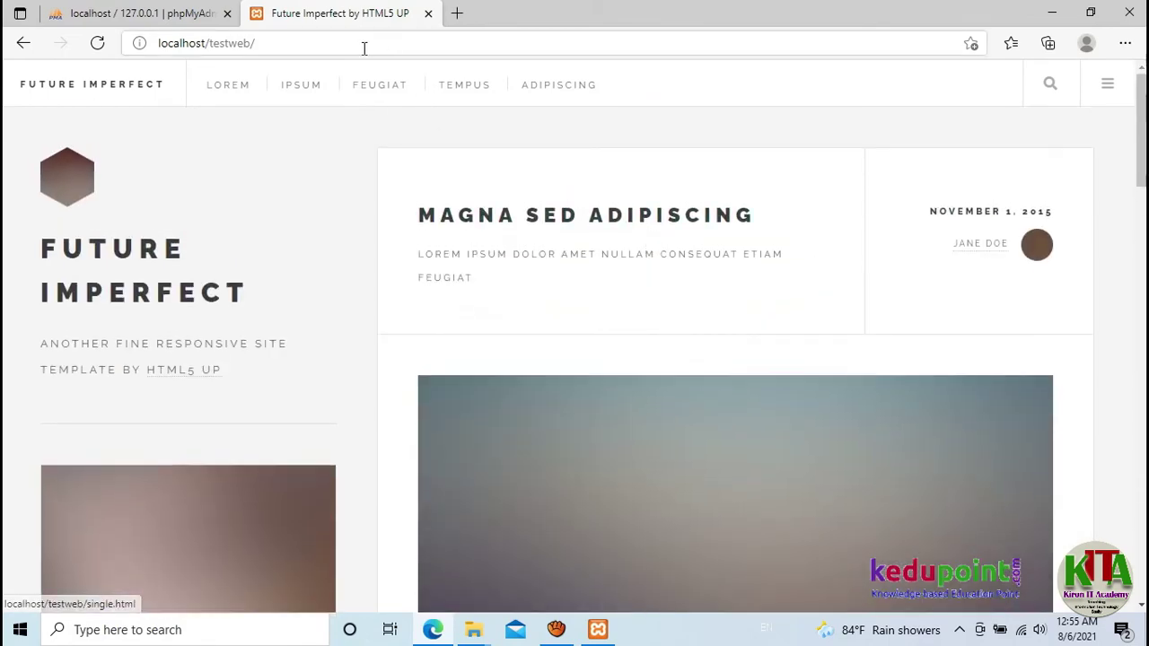
left_click(359, 46)
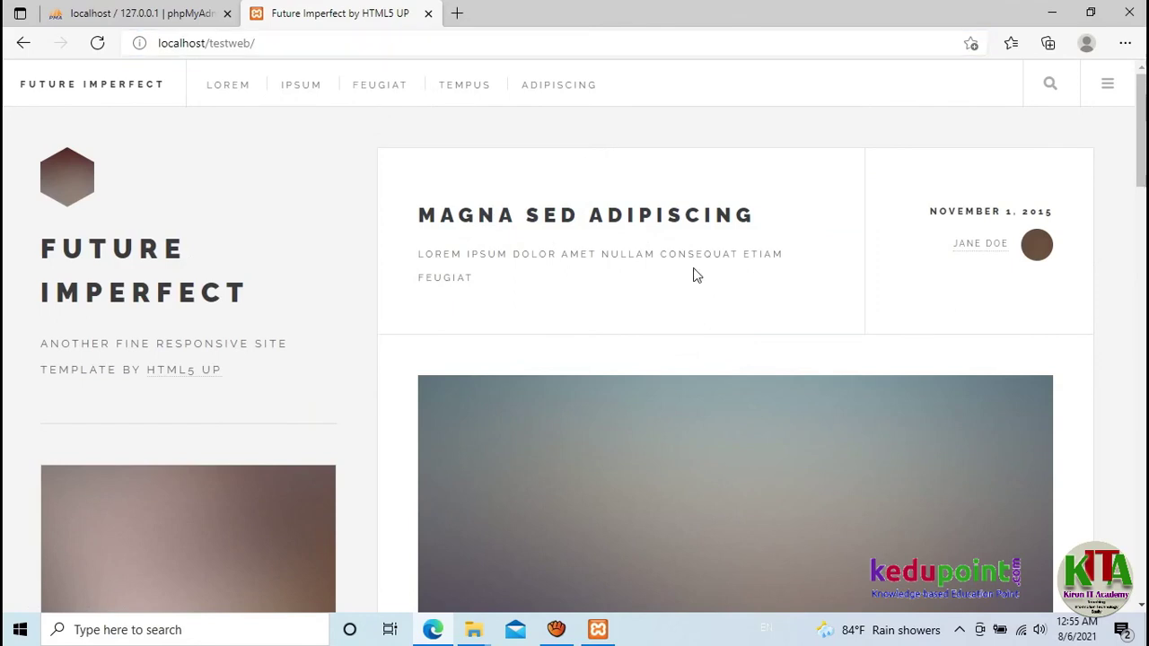
scroll(769, 326, "down", 6)
scroll(783, 341, "down", 3)
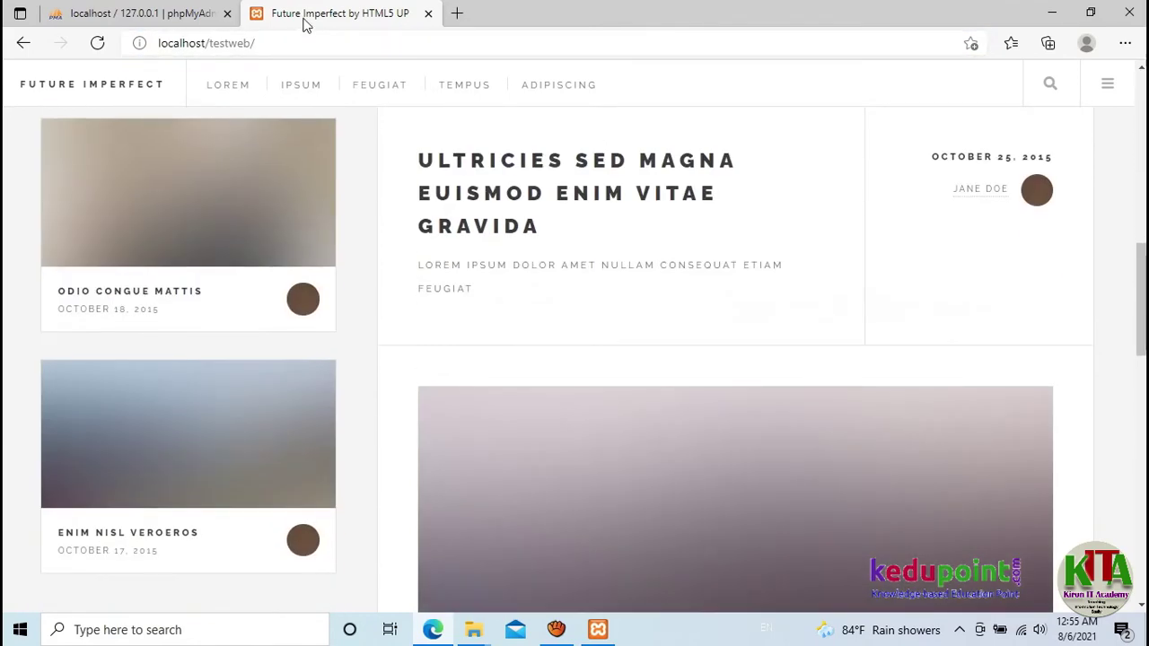
scroll(613, 201, "down", 12)
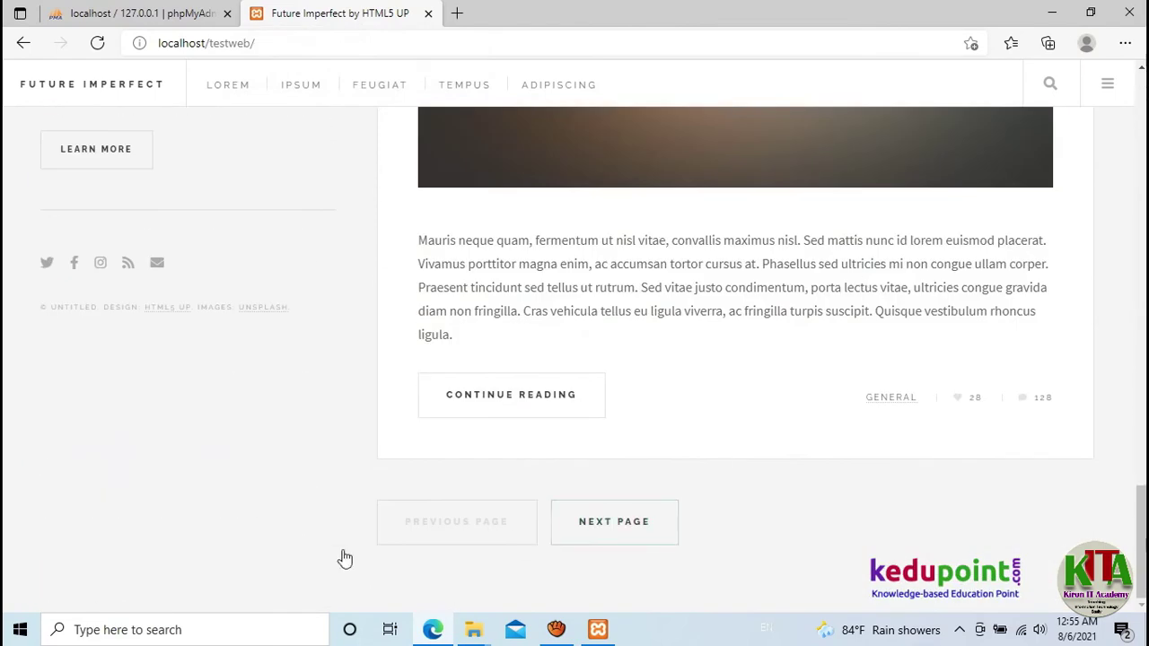
scroll(530, 513, "up", 10)
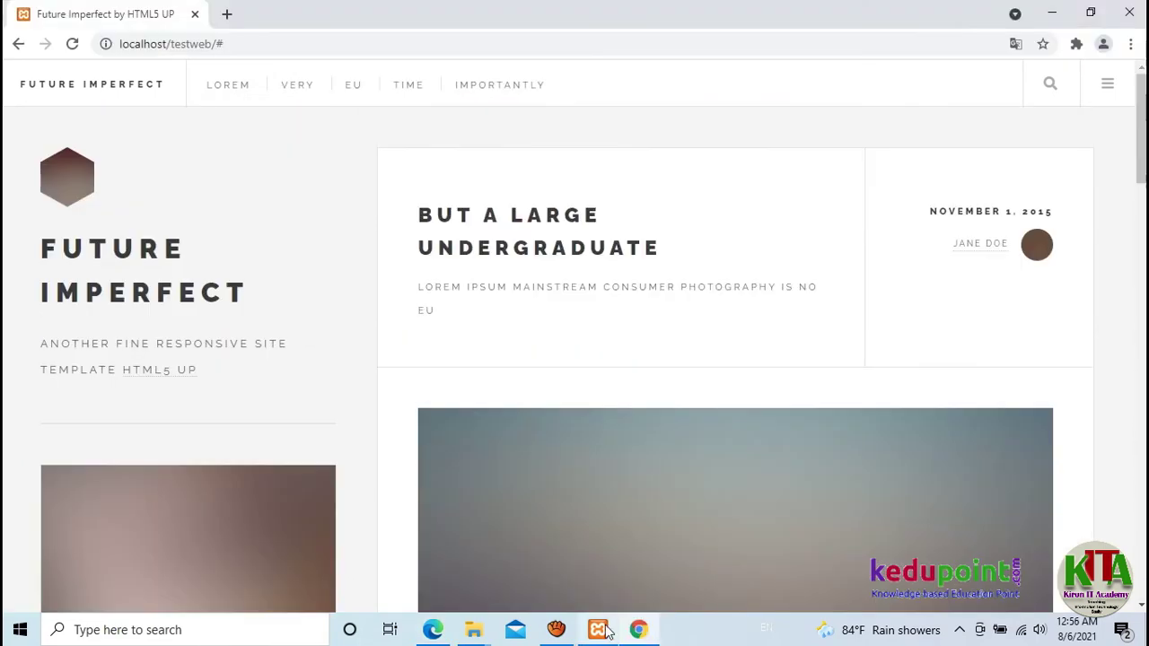
Switch to the XAMPP Control Panel and open Apache's PHP (php.ini) configuration file to look through its contents
left_click(606, 627)
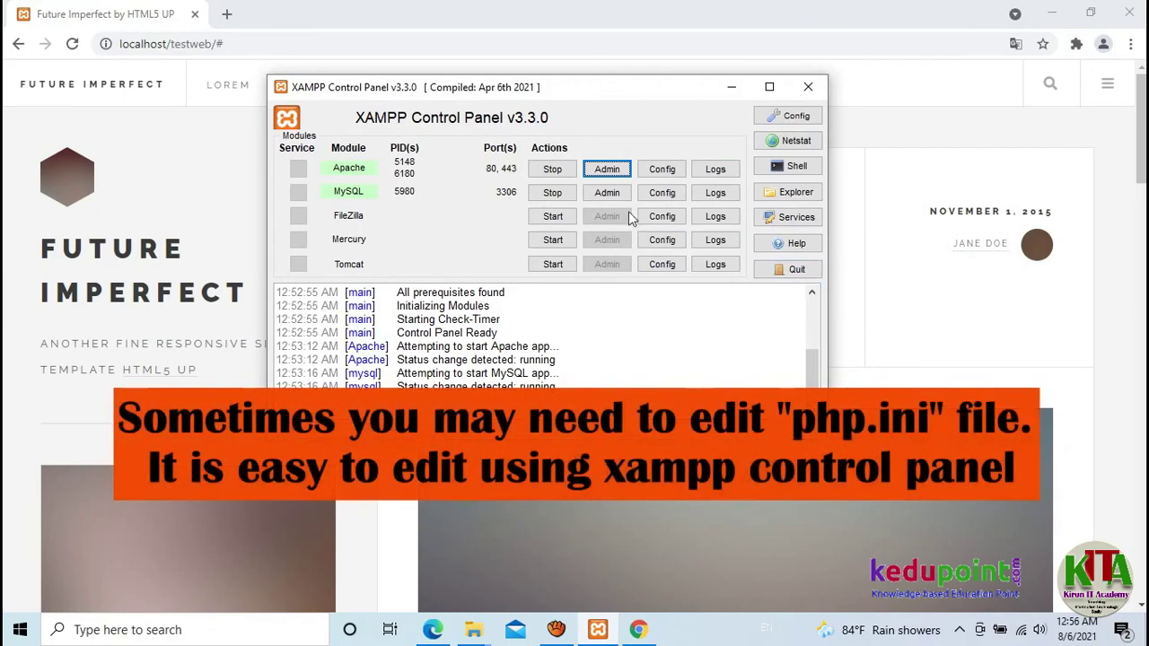
left_click(662, 170)
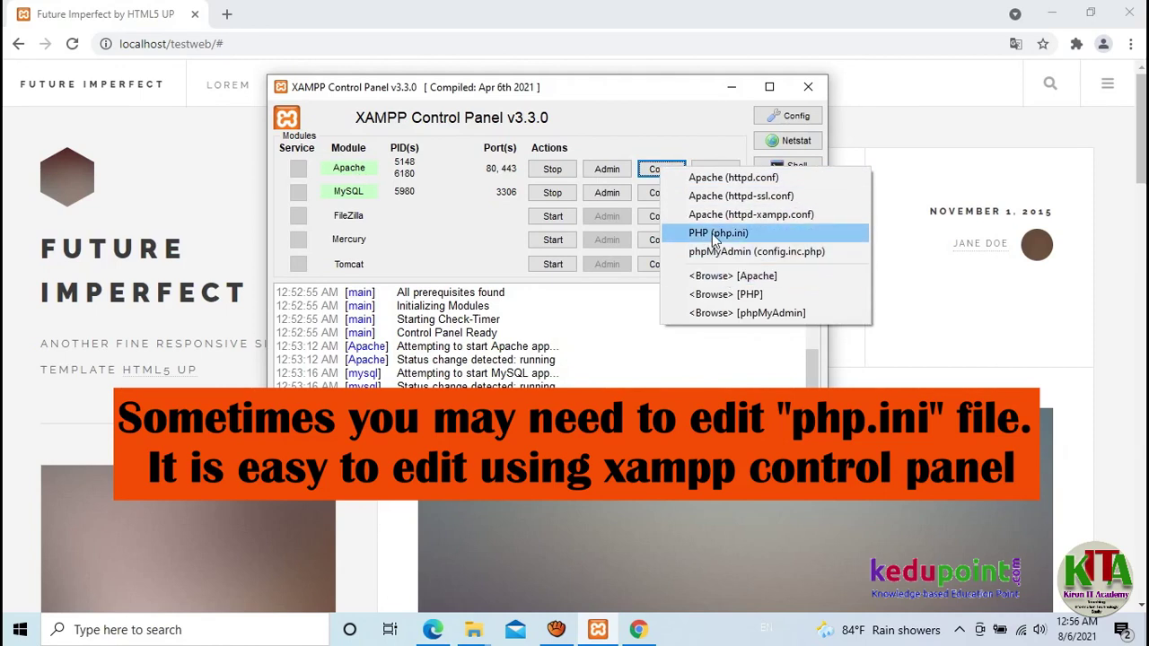
left_click(716, 236)
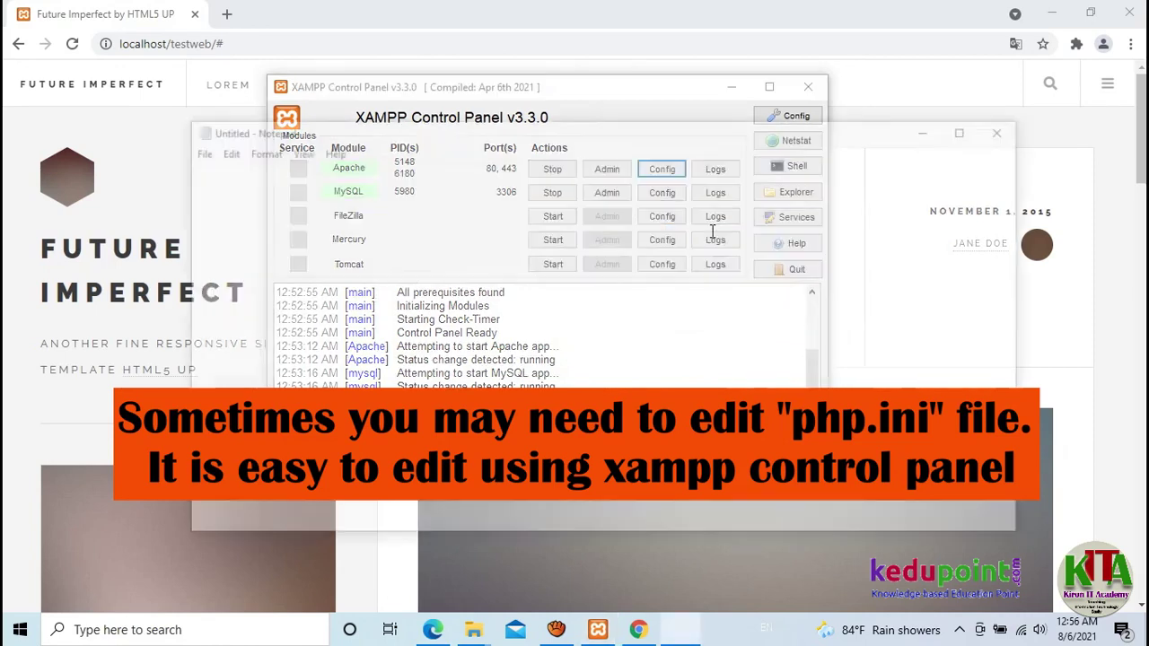
scroll(333, 261, "down", 7)
scroll(334, 260, "down", 18)
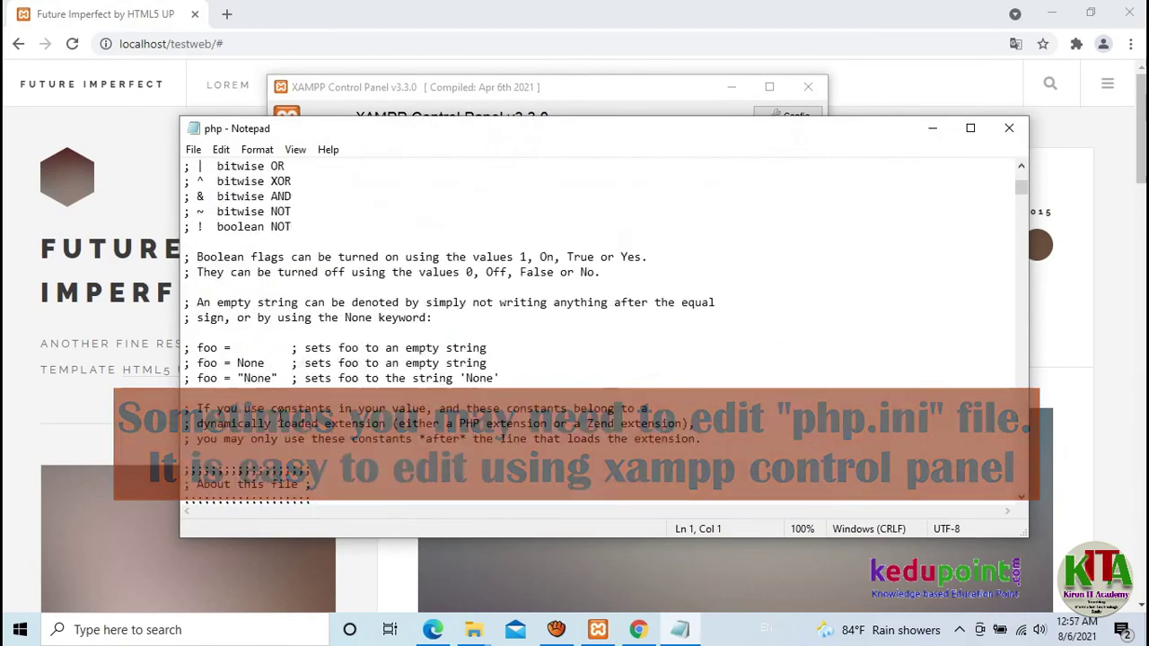
Look at the file commands available for saving php.ini, and close the file without editing it
left_click(192, 151)
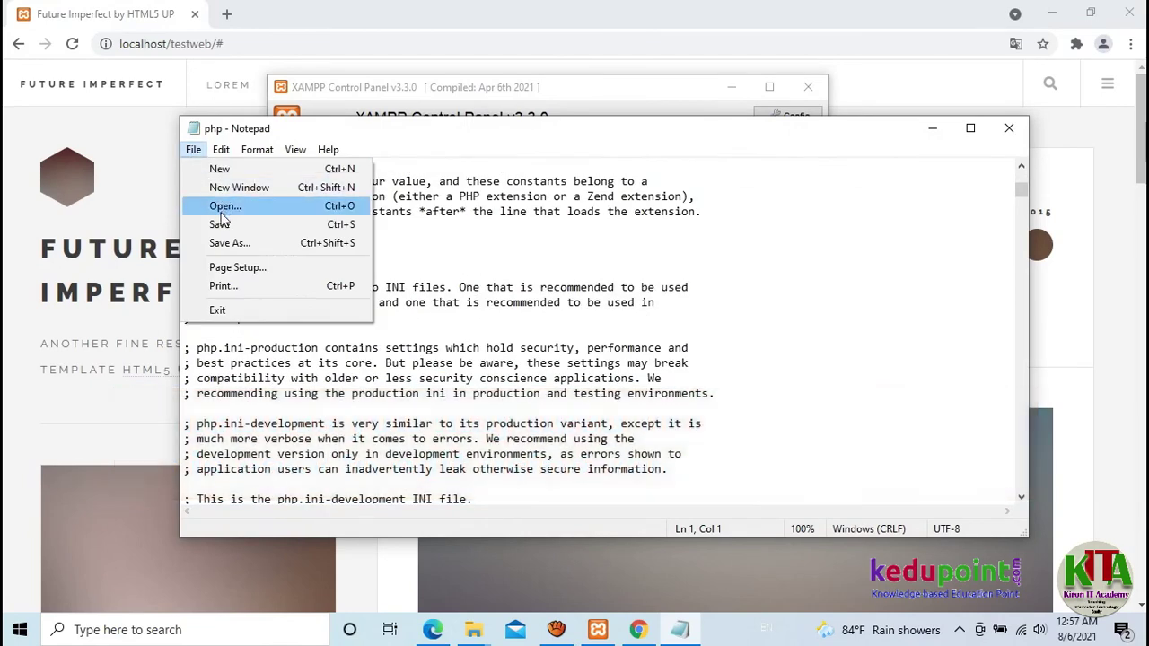
left_click(1010, 131)
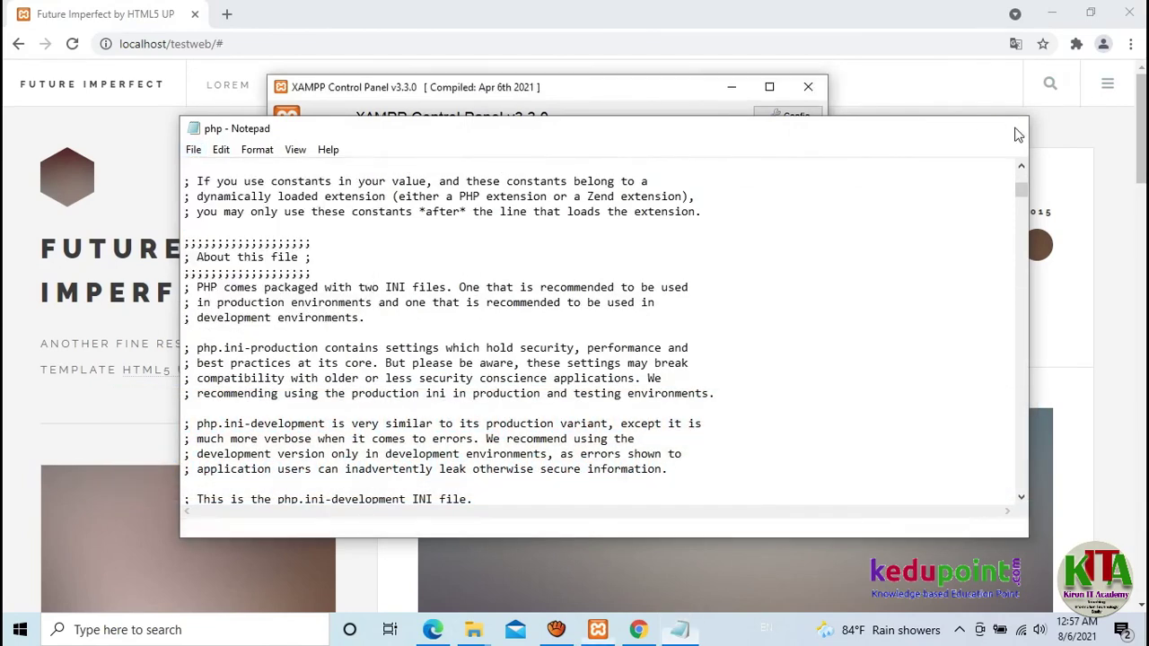
left_click(1010, 131)
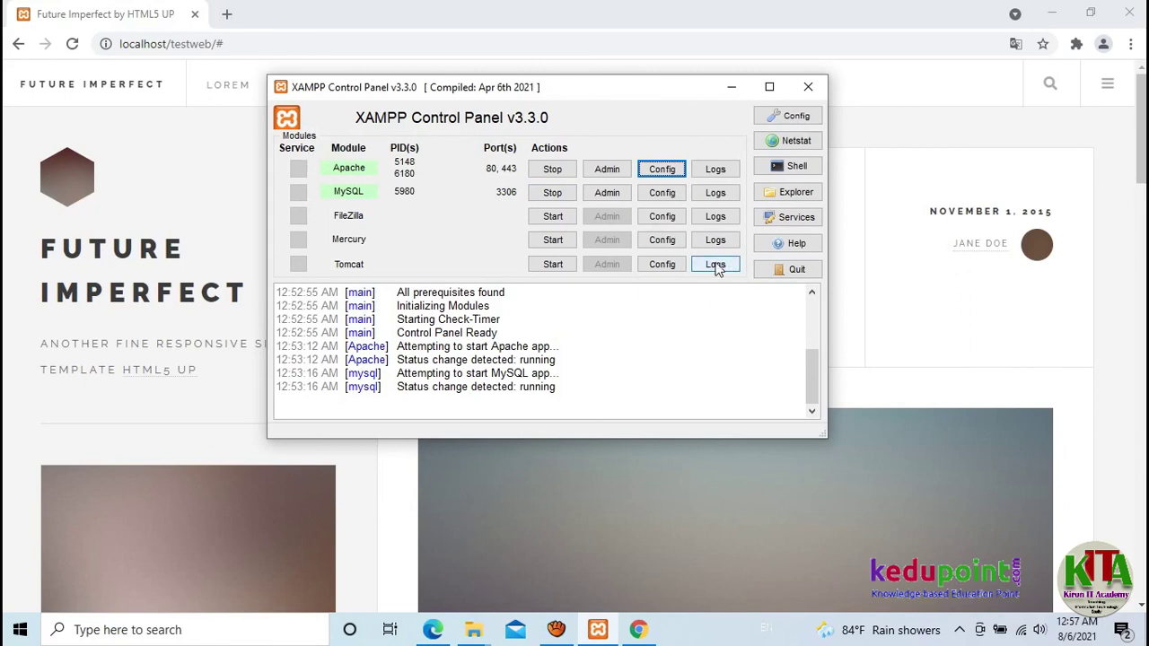
Stop the Apache and MySQL modules and close the XAMPP Control Panel
left_click(549, 169)
left_click(549, 193)
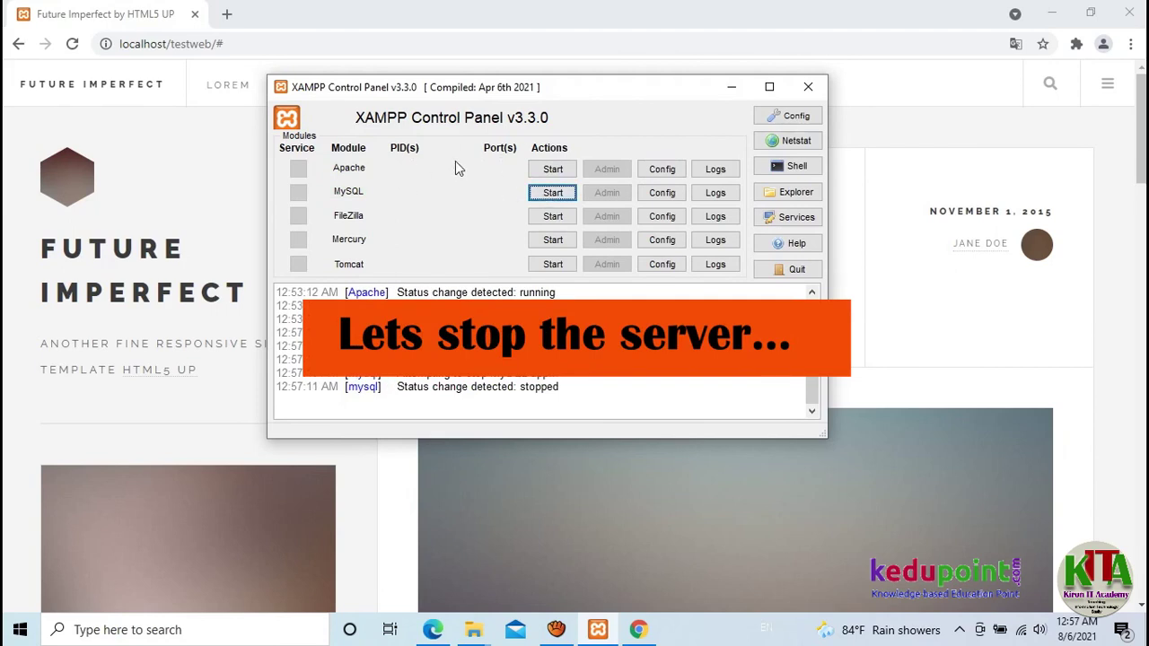
left_click(807, 87)
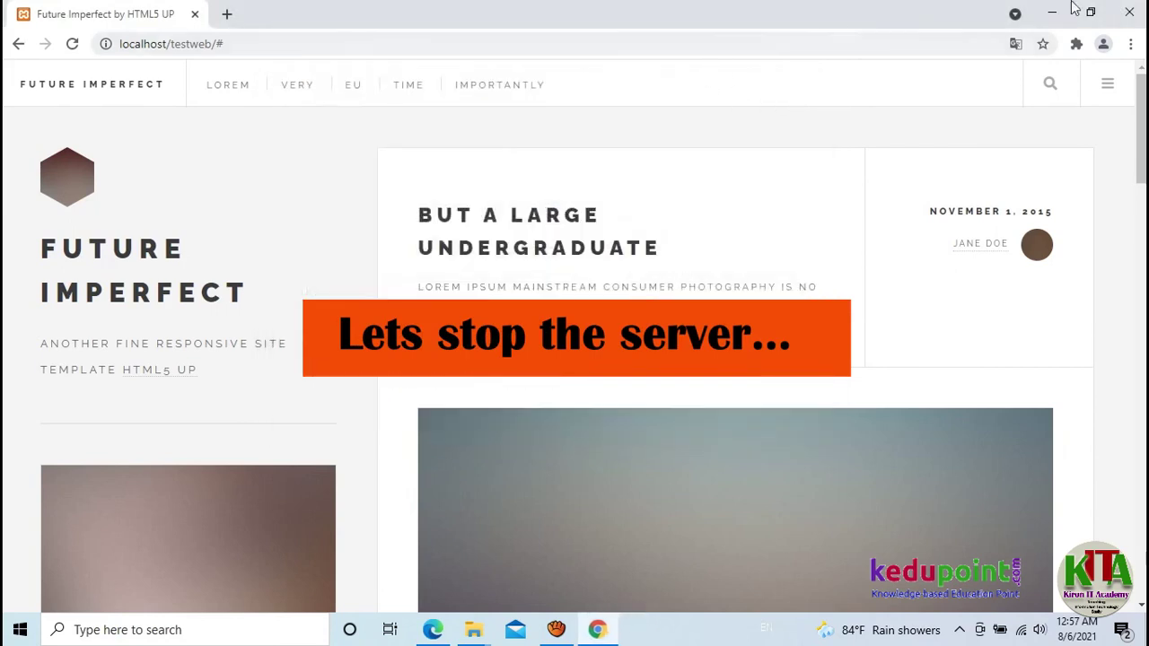
Open the sample website's home page through its Future Imperfect title link to check whether it loads with the servers stopped
left_click(337, 44)
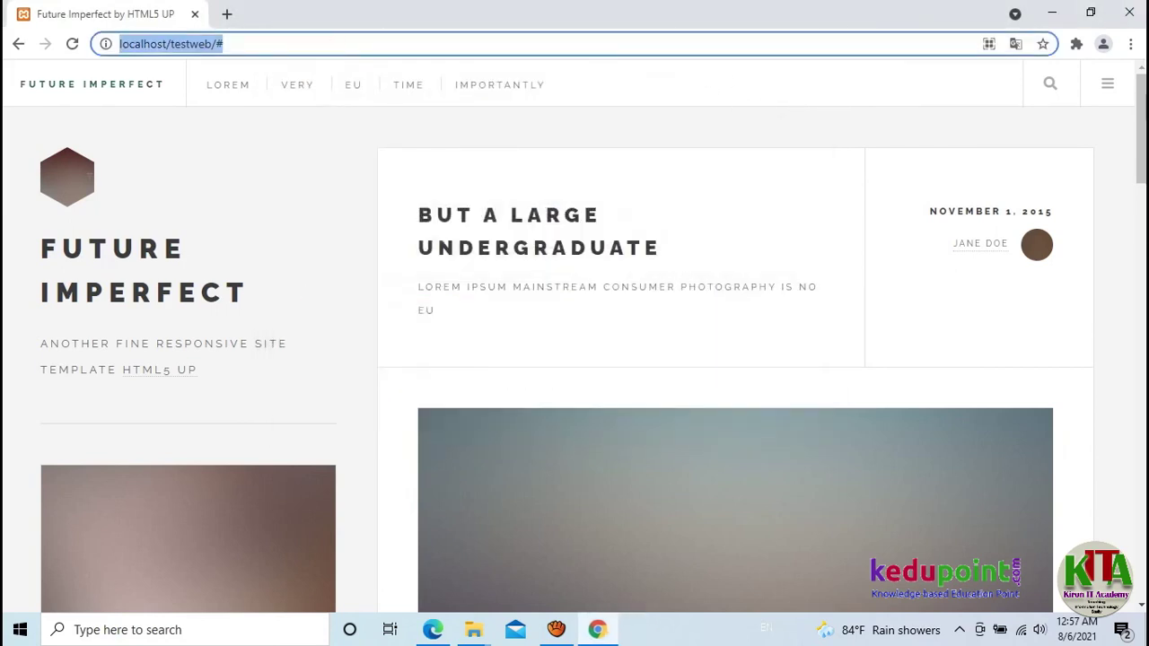
left_click(71, 84)
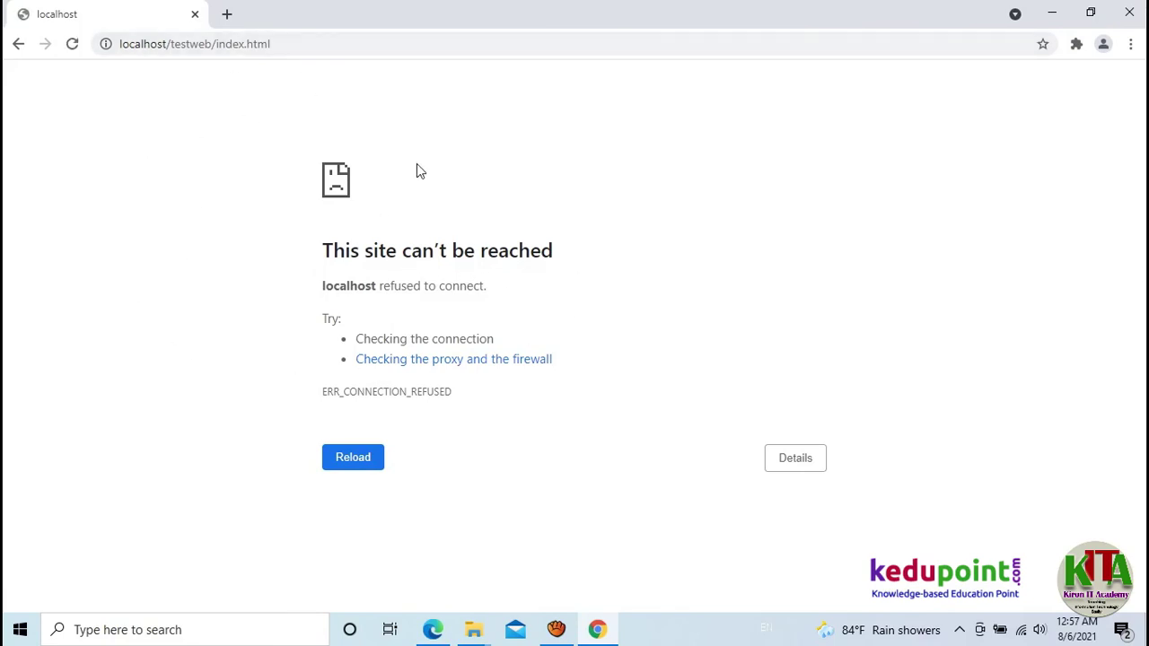
Reopen the XAMPP Control Panel and start the Apache and MySQL modules
left_click(18, 630)
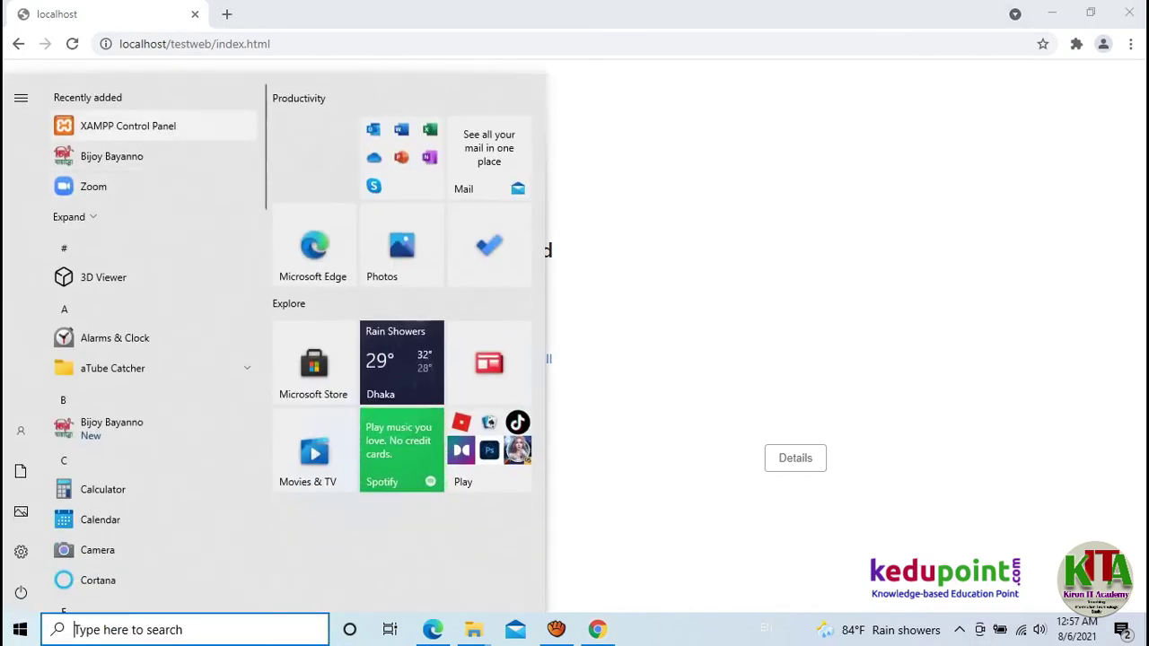
key("Escape")
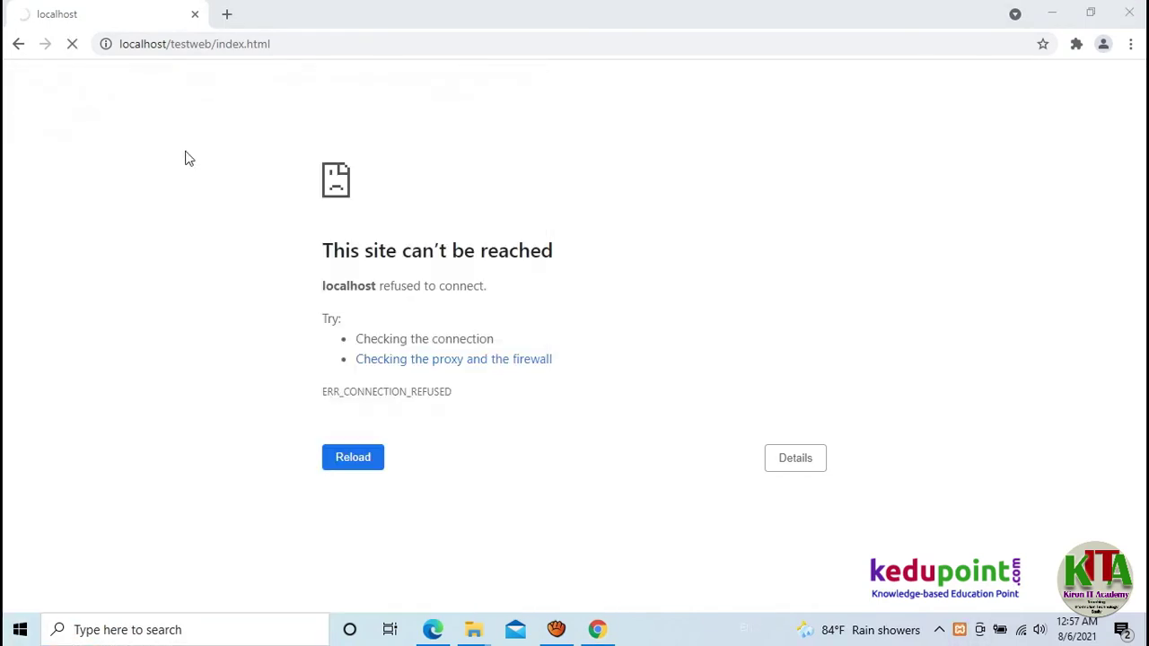
left_click(290, 97)
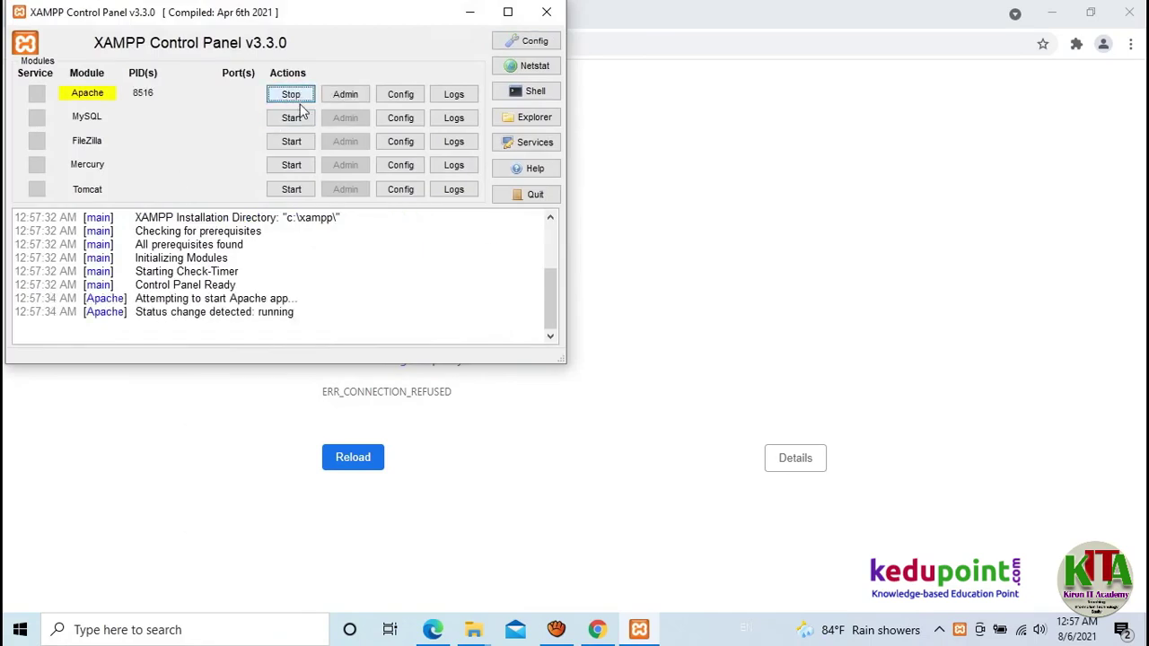
left_click(291, 121)
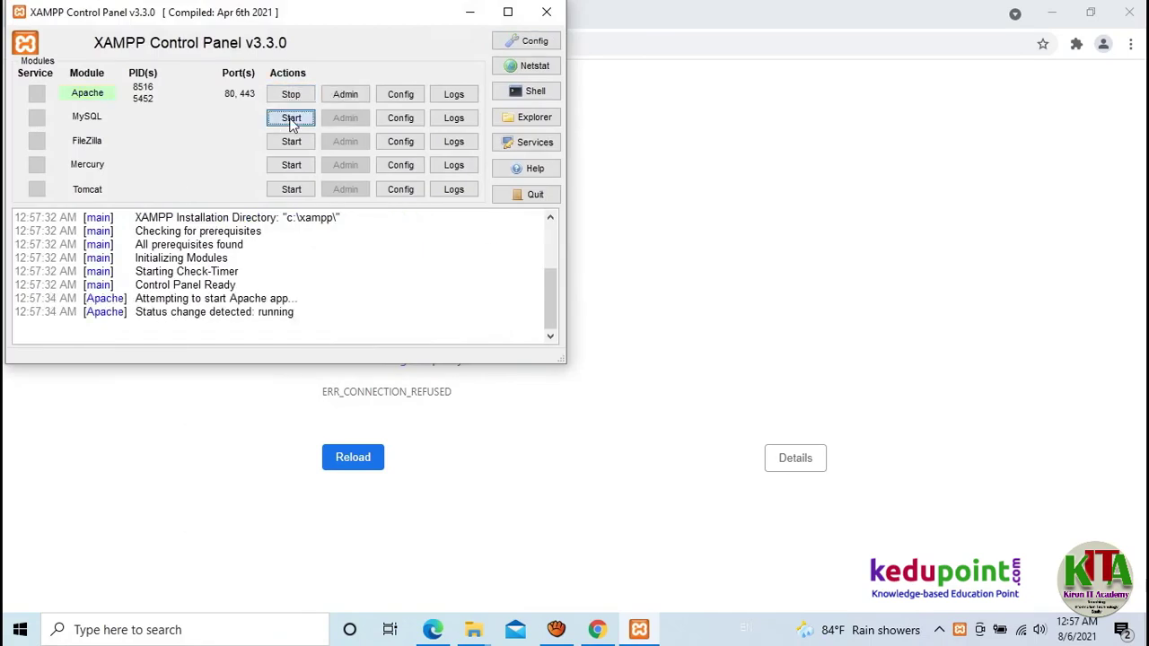